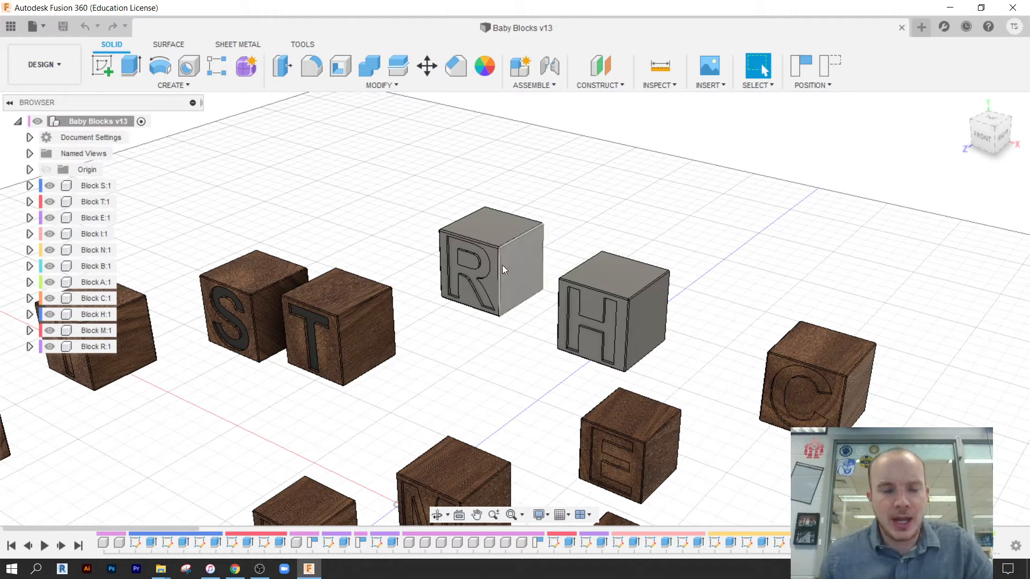
pyautogui.moveTo(586, 225); pyautogui.dragTo(602, 262, button='middle')
pyautogui.moveTo(751, 276); pyautogui.dragTo(738, 241, button='middle')
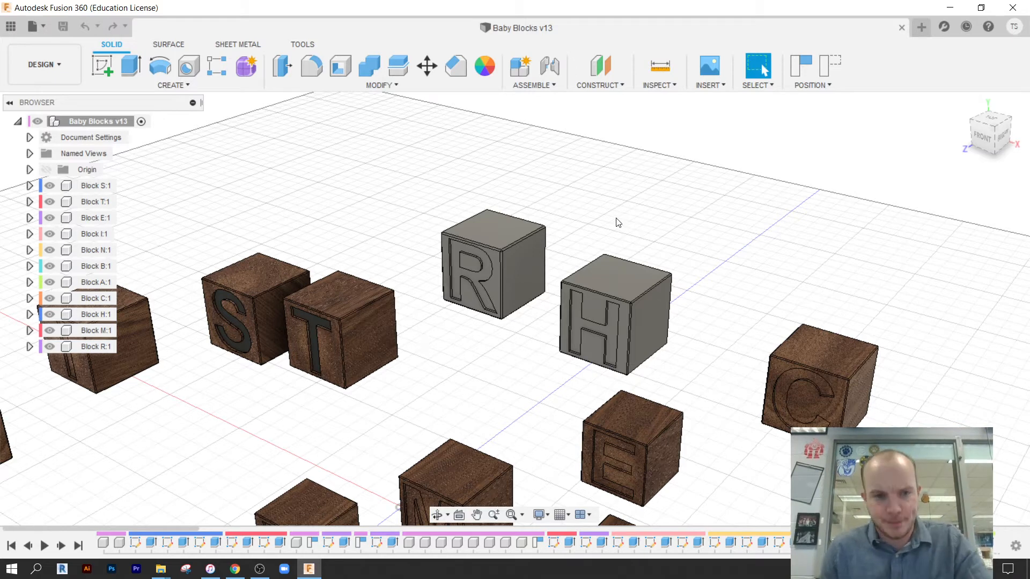
pyautogui.moveTo(626, 250); pyautogui.dragTo(636, 240, button='middle')
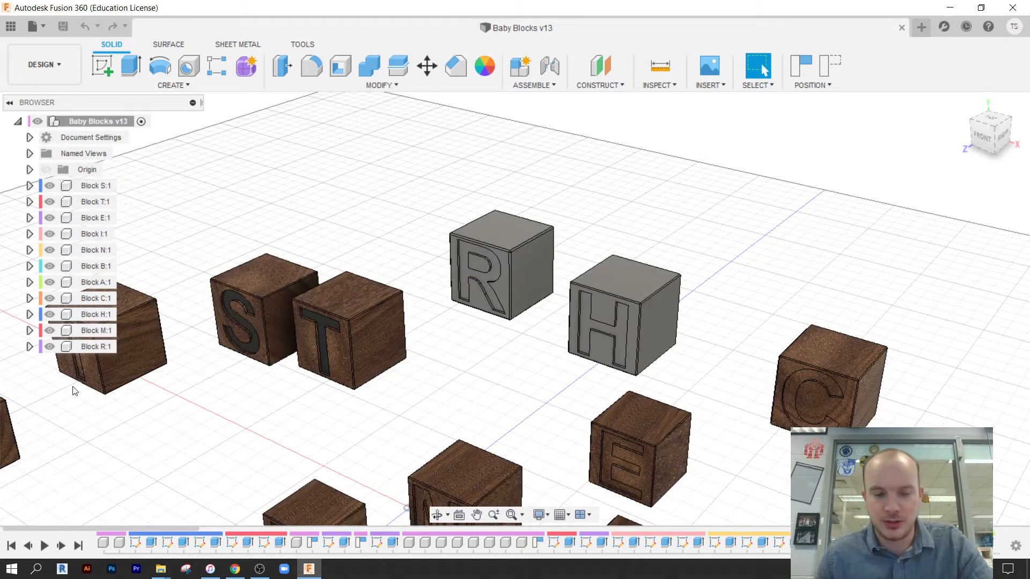
pyautogui.moveTo(539, 434); pyautogui.dragTo(558, 433, button='middle')
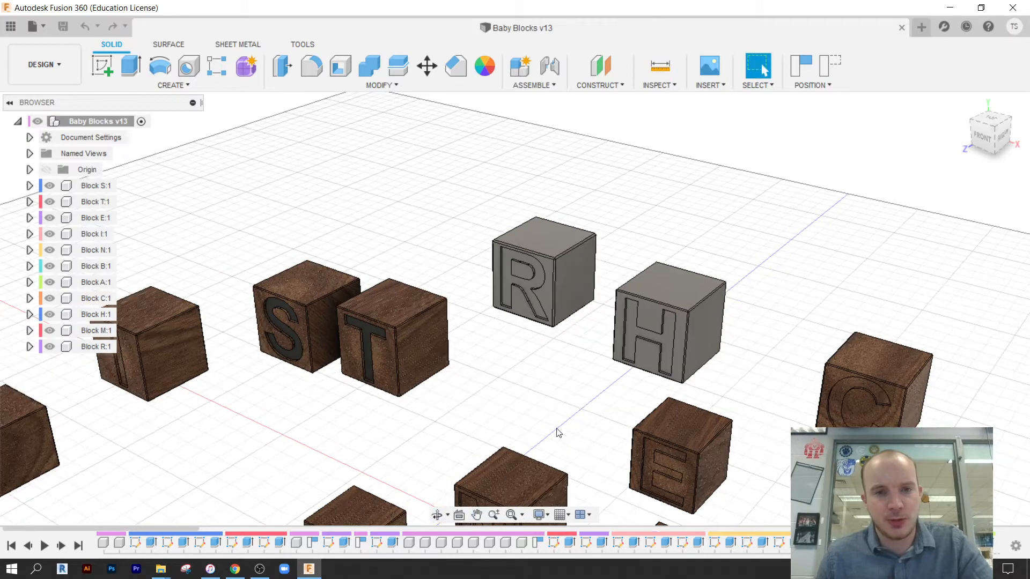
pyautogui.moveTo(545, 351); pyautogui.dragTo(485, 337, button='middle')
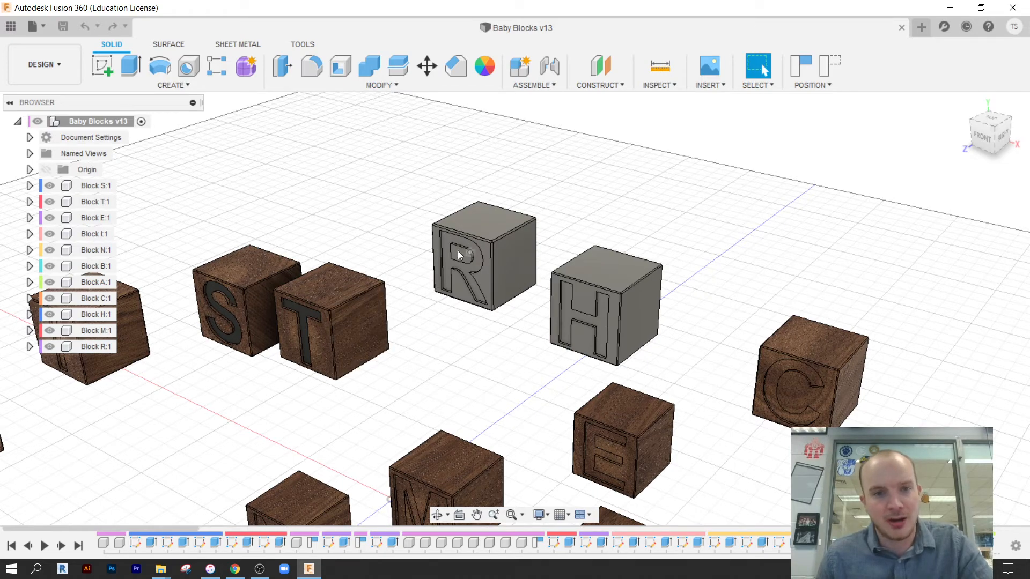
pyautogui.moveTo(262, 247); pyautogui.dragTo(283, 250, button='middle')
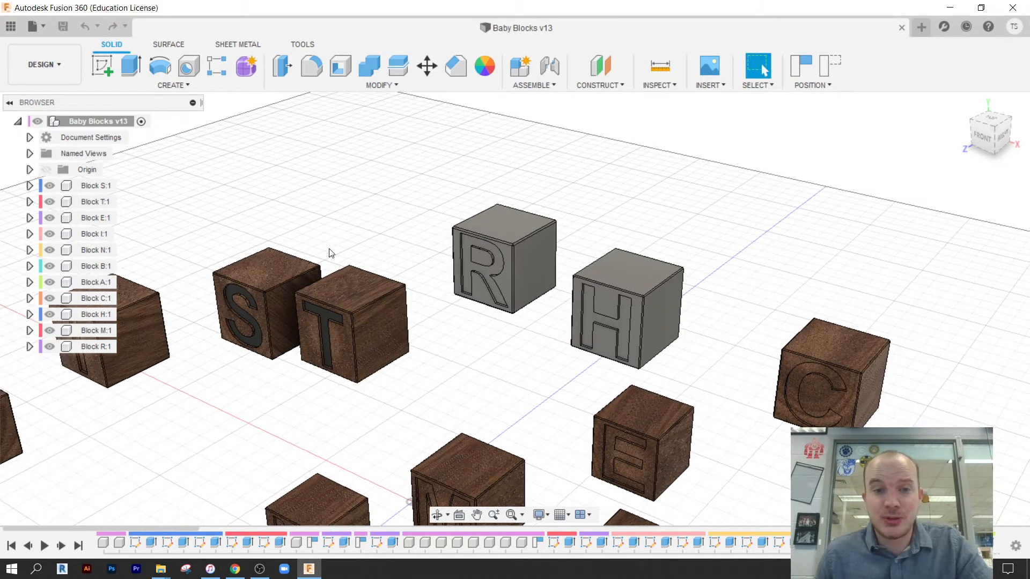
# Step: Hide the S, T, E, I, N, B, A, C, H and M block components, keeping only Block R shown
pyautogui.click(48, 187)
pyautogui.click(50, 202)
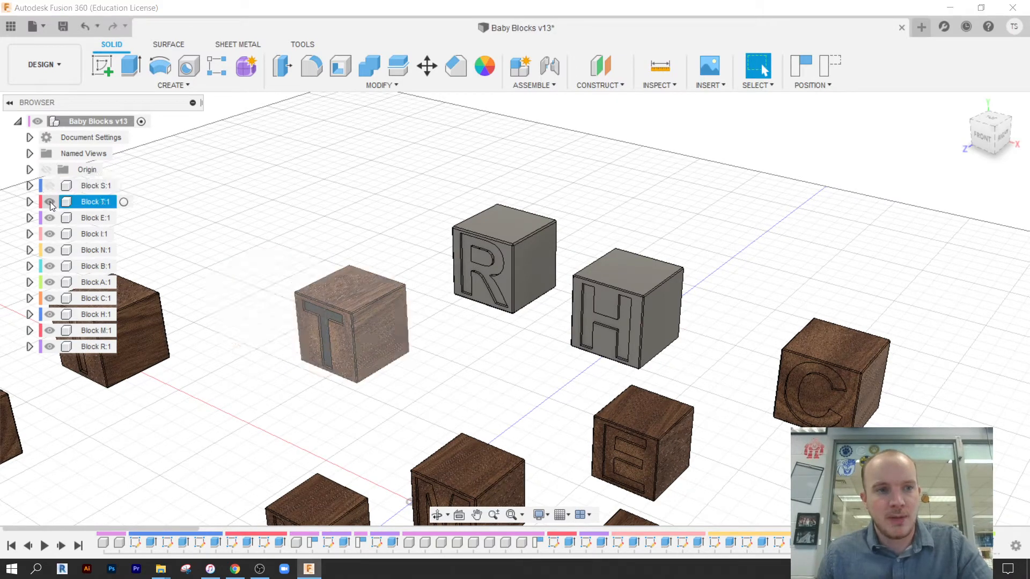
pyautogui.click(49, 218)
pyautogui.click(50, 234)
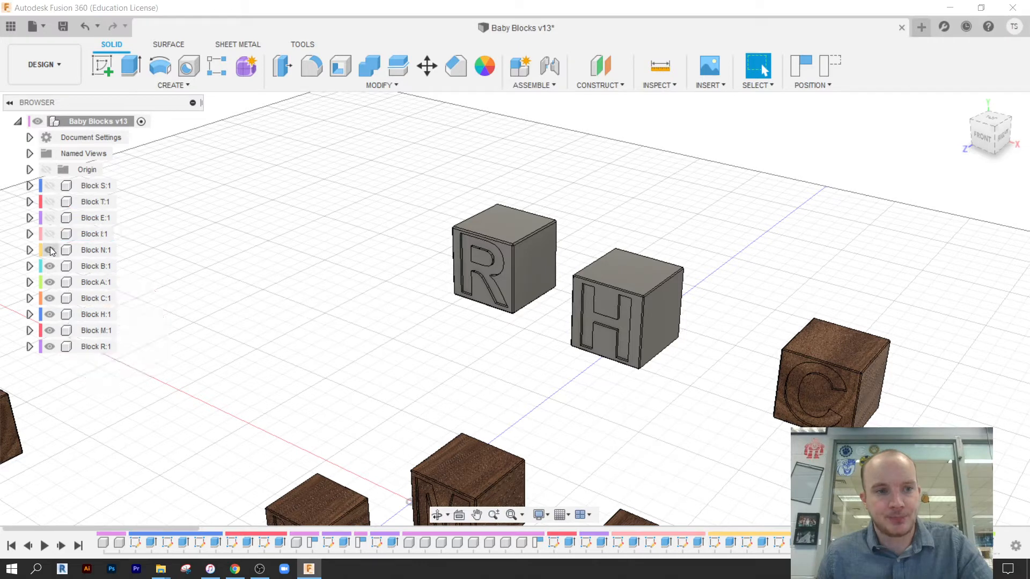
pyautogui.click(49, 250)
pyautogui.click(50, 266)
pyautogui.click(49, 282)
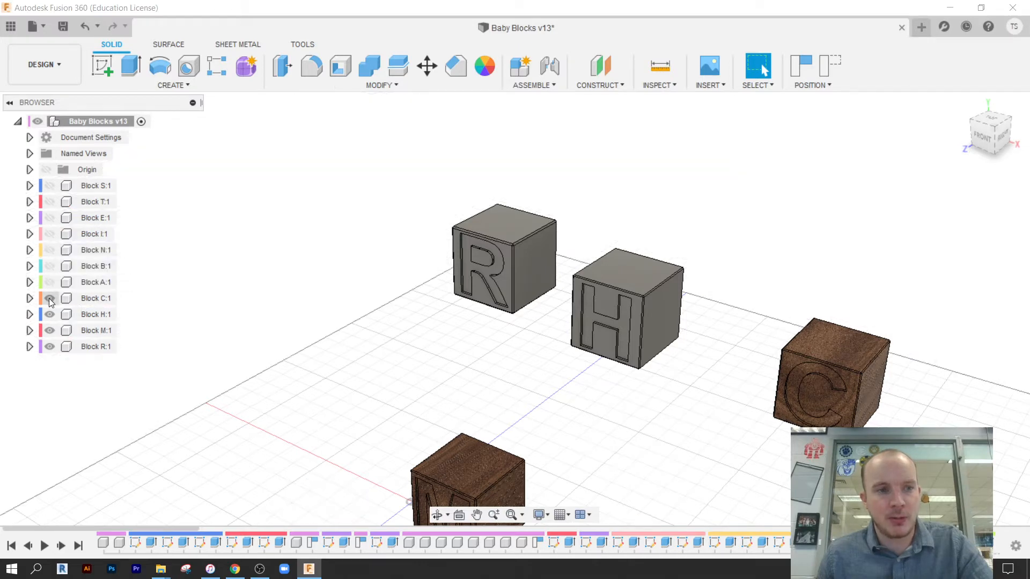
pyautogui.click(49, 298)
pyautogui.click(50, 314)
pyautogui.click(50, 331)
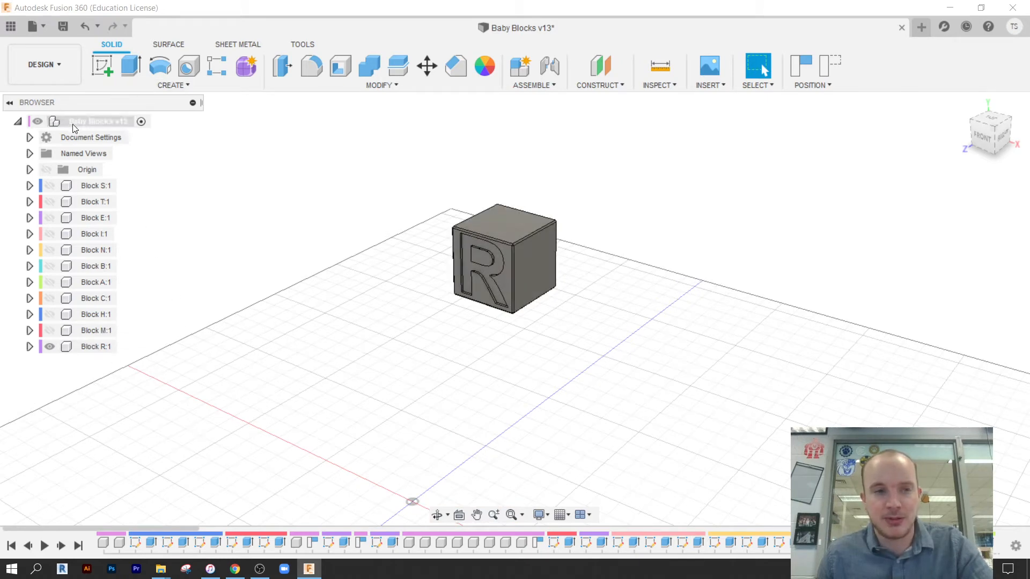
# Step: Activate the Block R component for editing
pyautogui.click(128, 347)
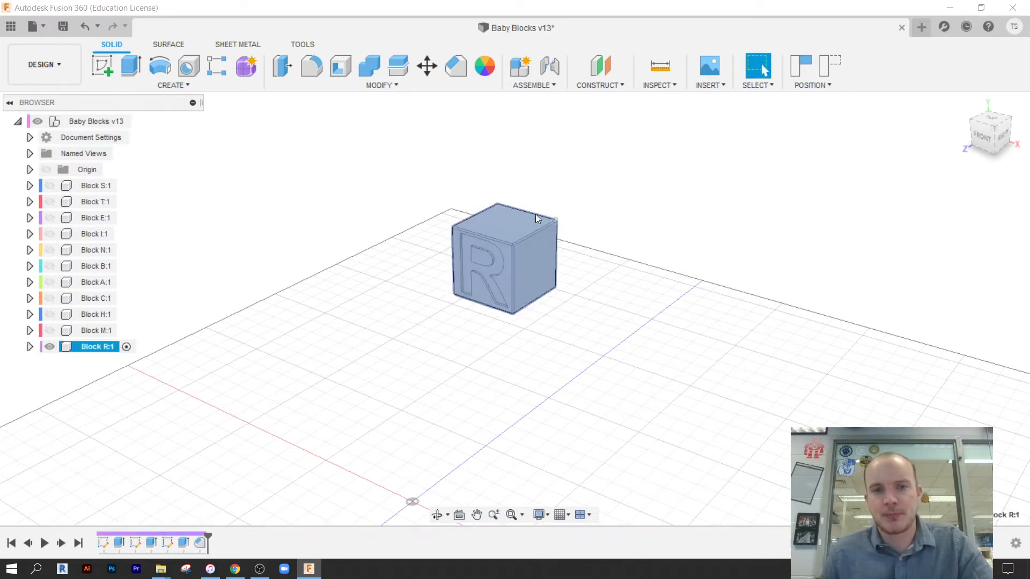
pyautogui.scroll(-2, 512, 211)
pyautogui.scroll(5, 508, 213)
pyautogui.click(701, 213)
pyautogui.scroll(-1, 669, 239)
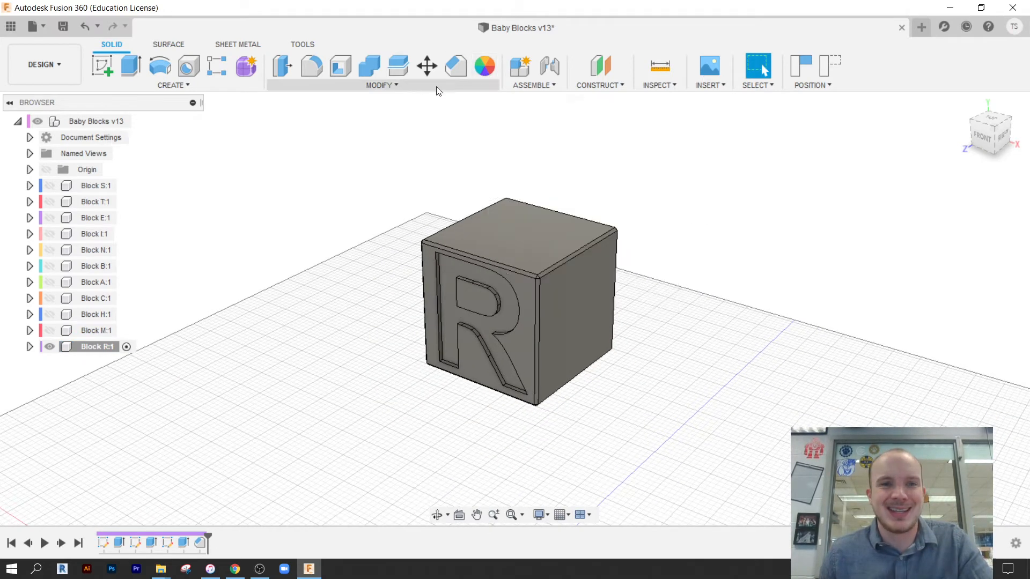
pyautogui.click(396, 86)
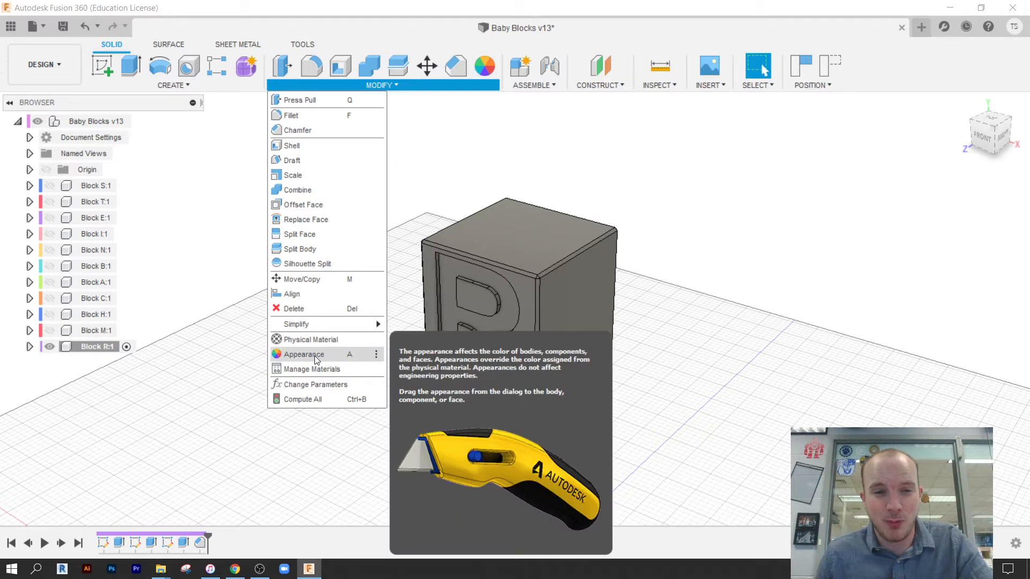
pyautogui.click(377, 356)
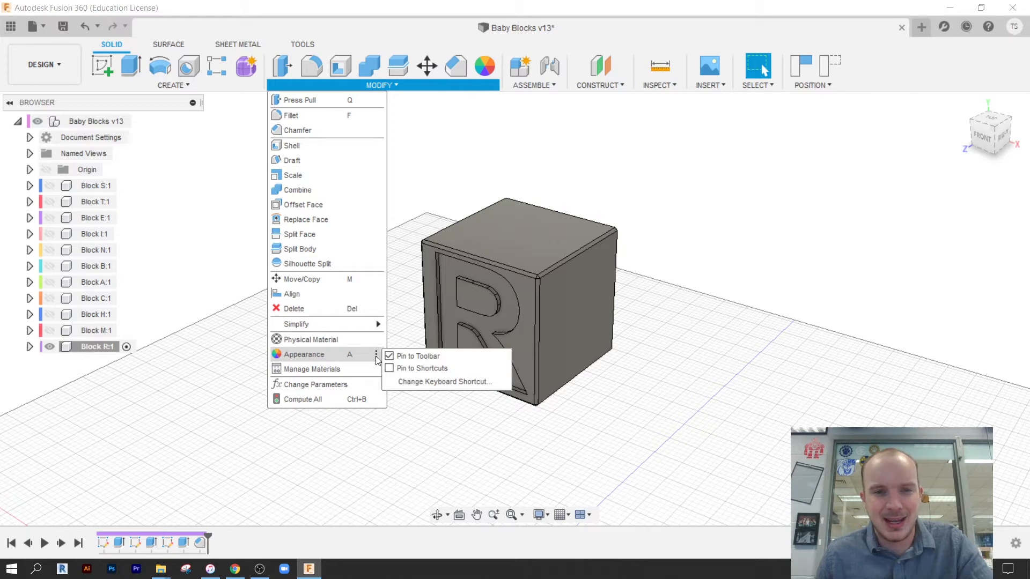
pyautogui.click(468, 125)
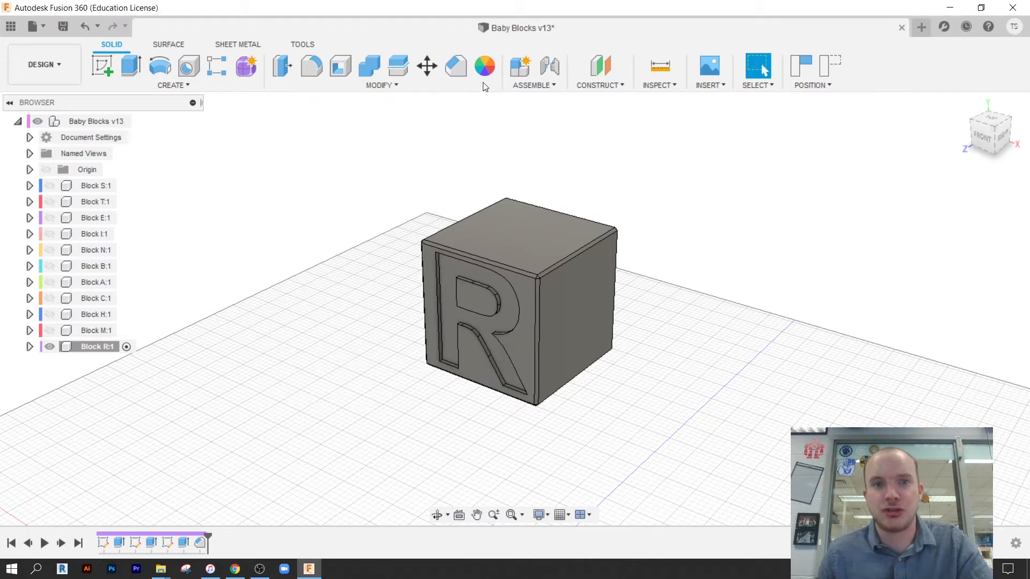
# Step: Start the Appearance command, collapse the appearances used in this design, and expand the Wood (Solid) library category
pyautogui.click(486, 70)
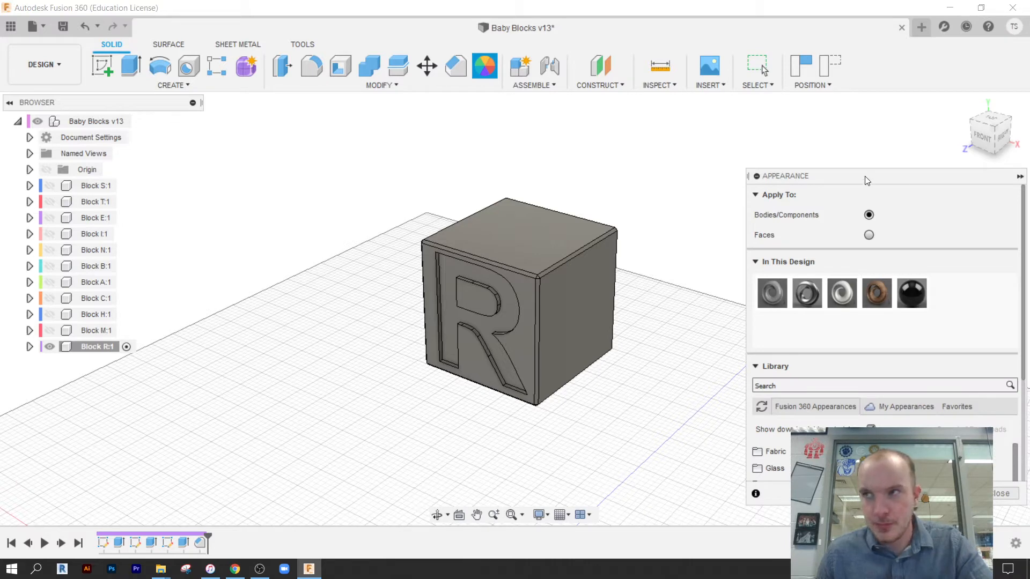
pyautogui.moveTo(866, 181); pyautogui.dragTo(214, 108)
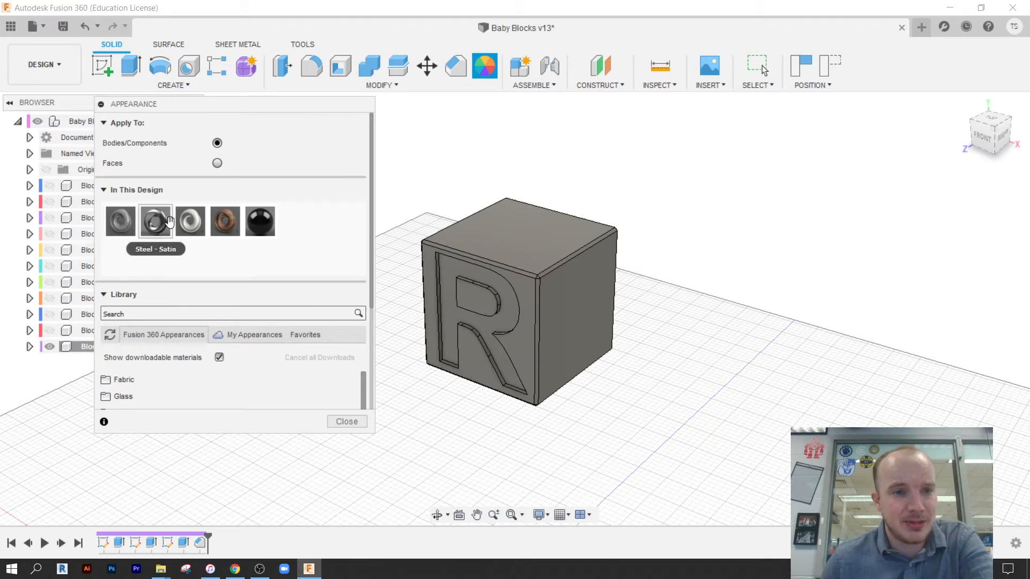
pyautogui.click(104, 190)
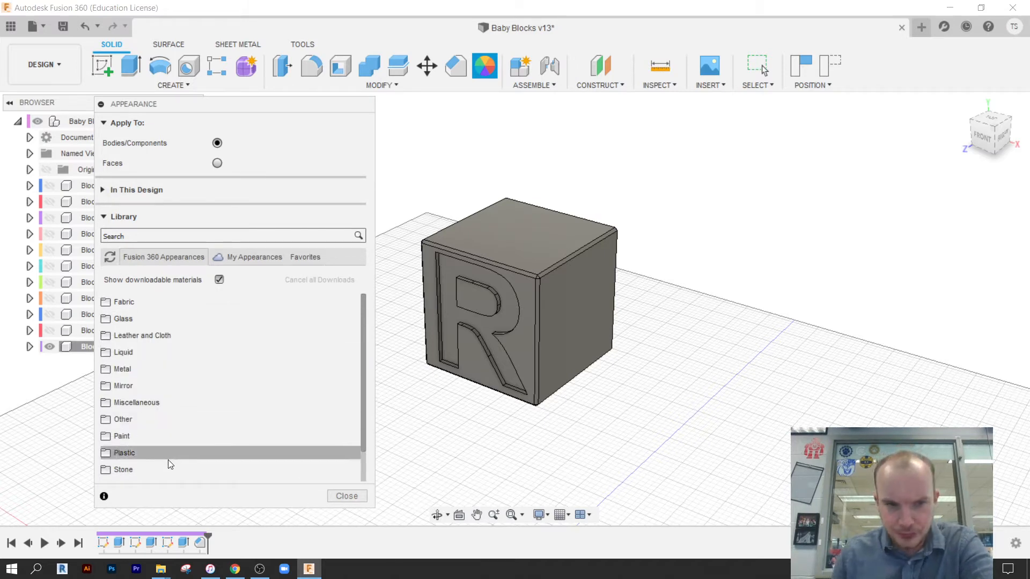
pyautogui.scroll(-1, 137, 365)
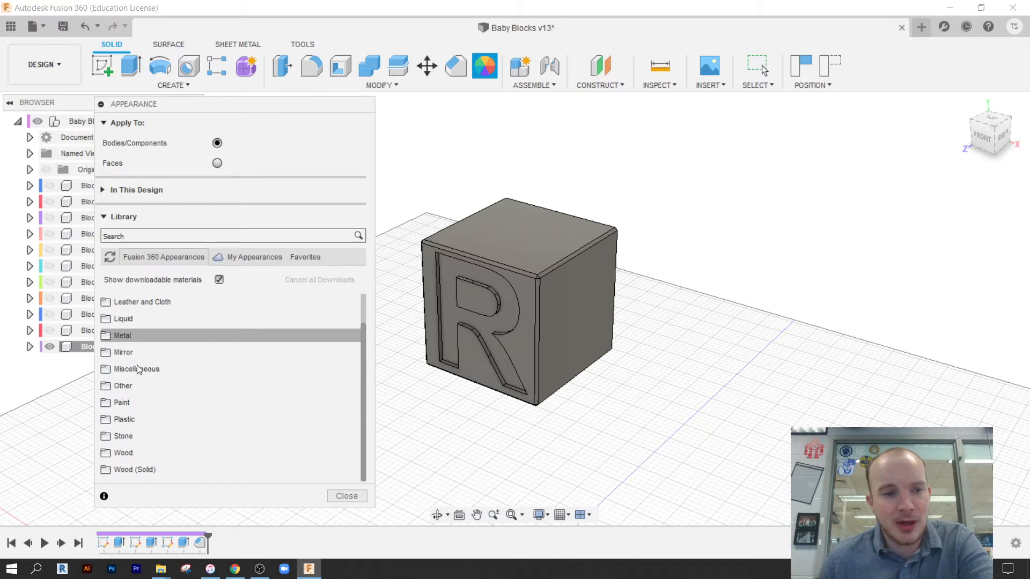
pyautogui.click(127, 468)
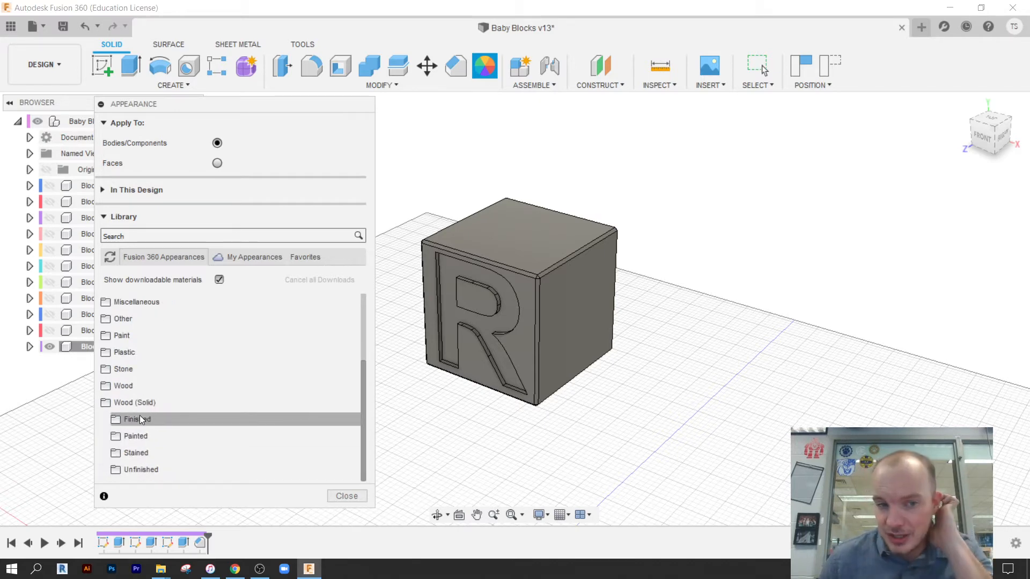
pyautogui.click(119, 384)
pyautogui.scroll(-1, 142, 408)
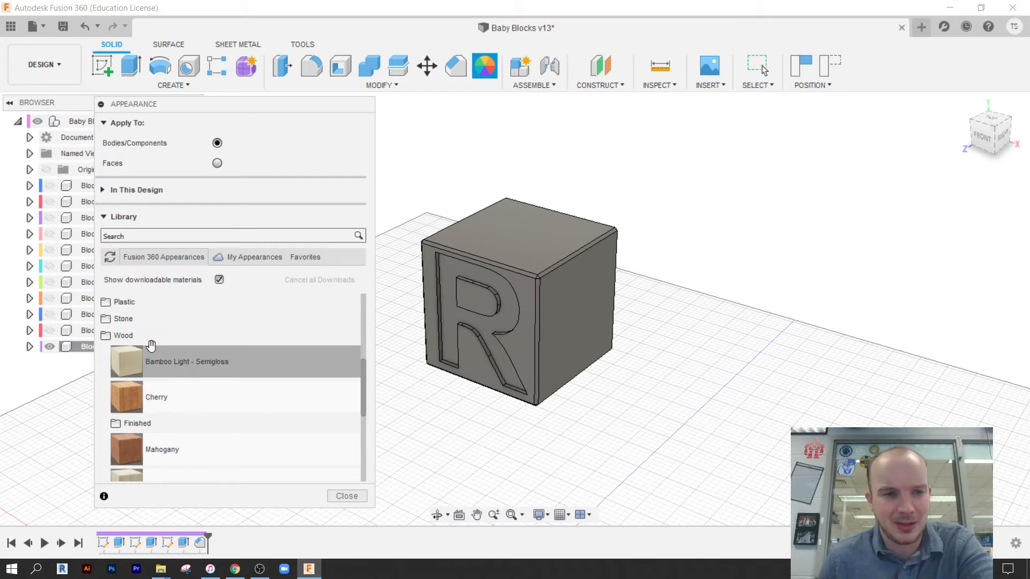
pyautogui.click(108, 336)
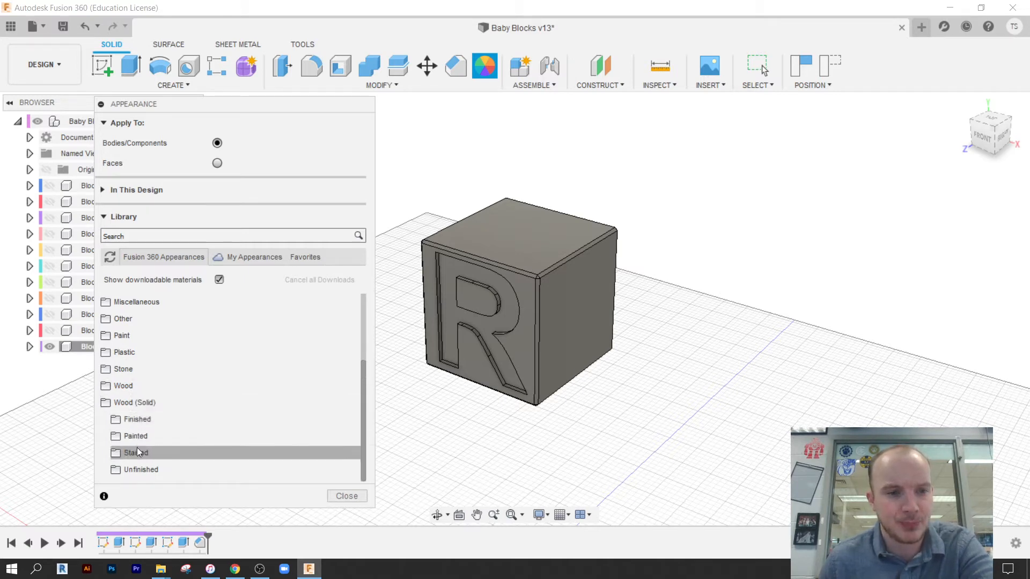
# Step: Download the 3D Walnut - Figured - Semigloss appearance from the Finished group of Wood (Solid)
pyautogui.click(135, 419)
pyautogui.scroll(-3, 161, 429)
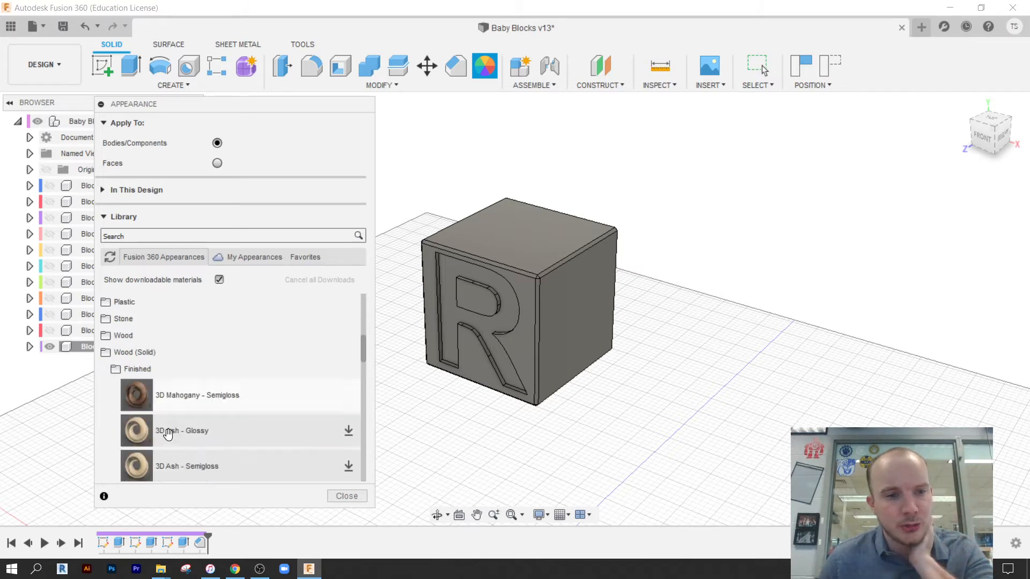
pyautogui.scroll(-3, 182, 406)
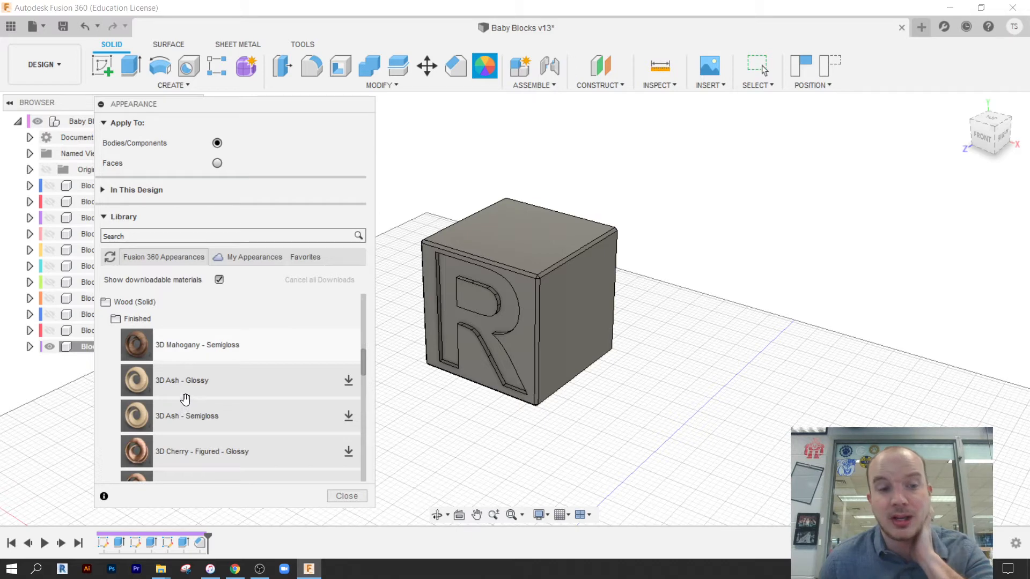
pyautogui.scroll(-2, 186, 397)
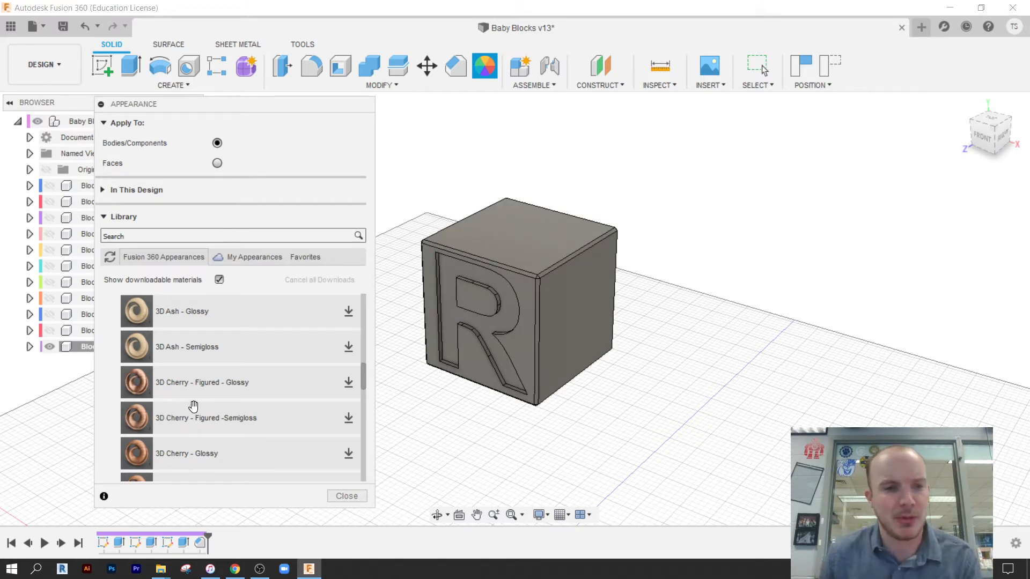
pyautogui.scroll(-6, 172, 413)
pyautogui.scroll(-15, 176, 392)
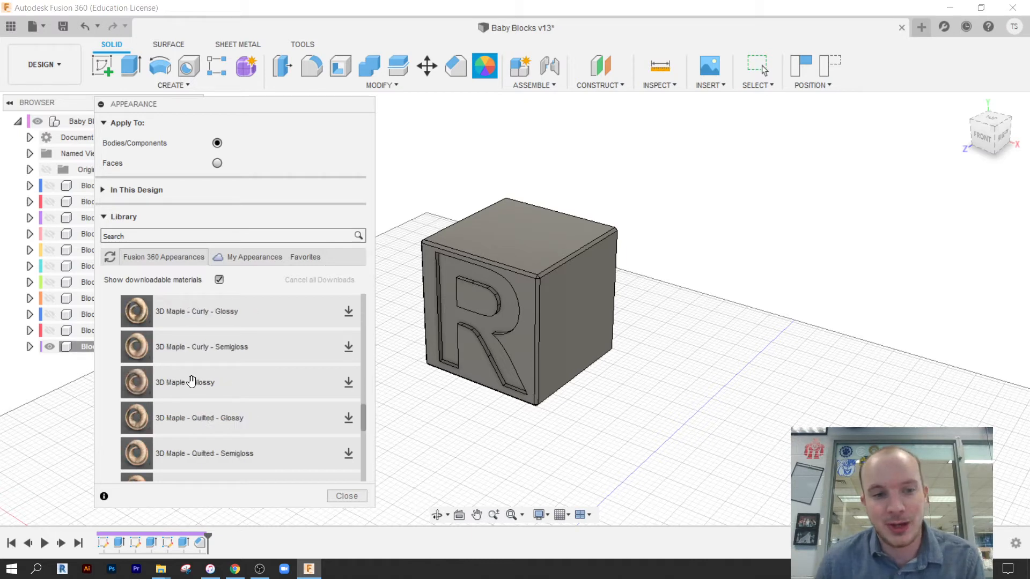
pyautogui.scroll(3, 191, 380)
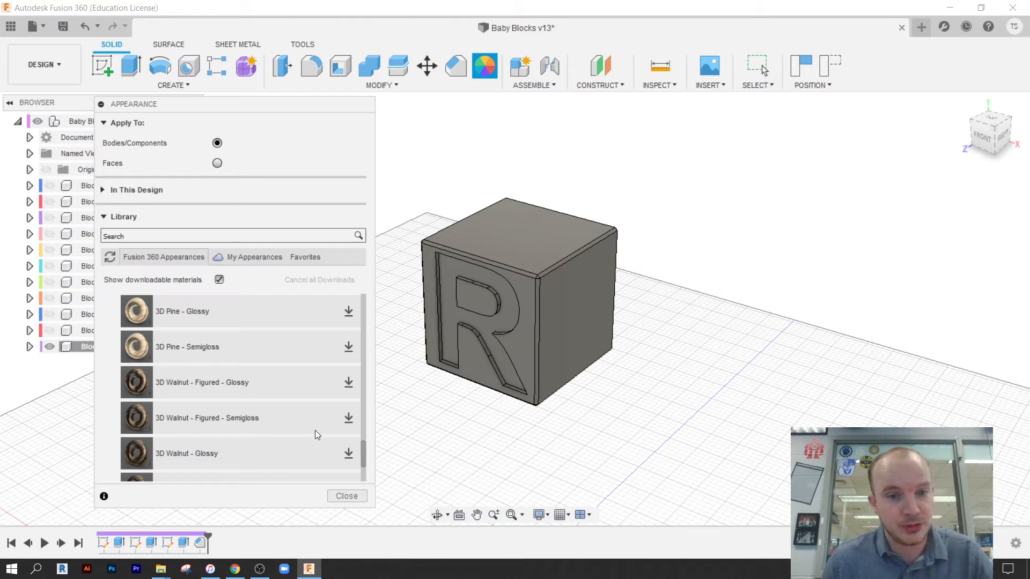
pyautogui.click(349, 419)
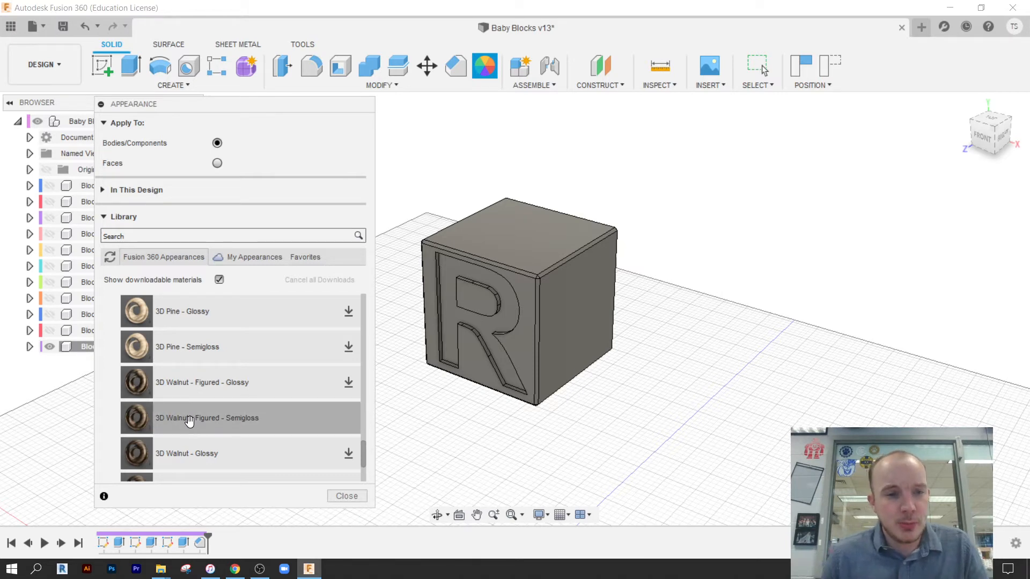
# Step: Apply the 3D Walnut - Figured - Semigloss appearance to the whole R block body
pyautogui.moveTo(178, 419); pyautogui.dragTo(520, 217)
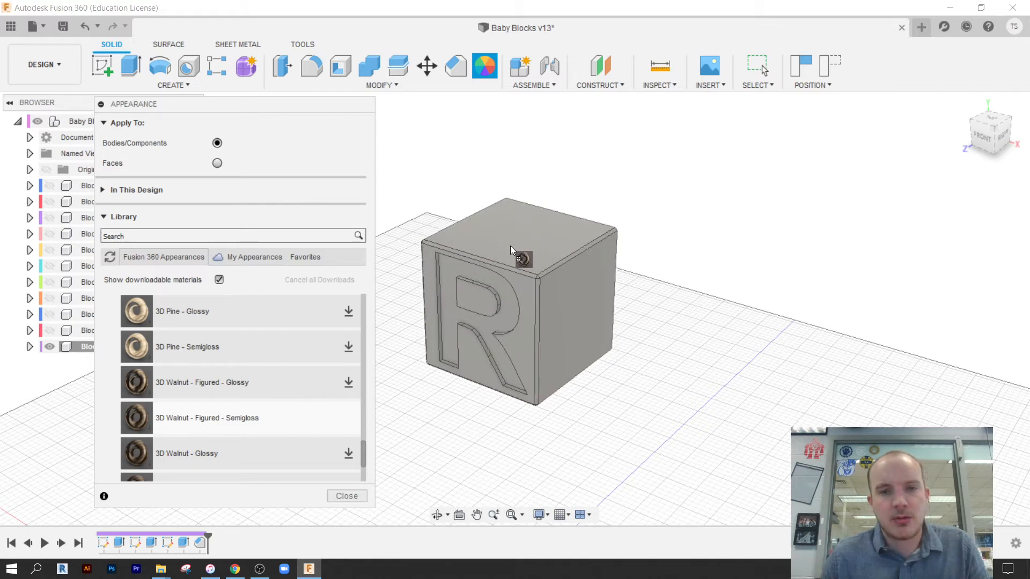
pyautogui.moveTo(520, 248); pyautogui.dragTo(519, 244)
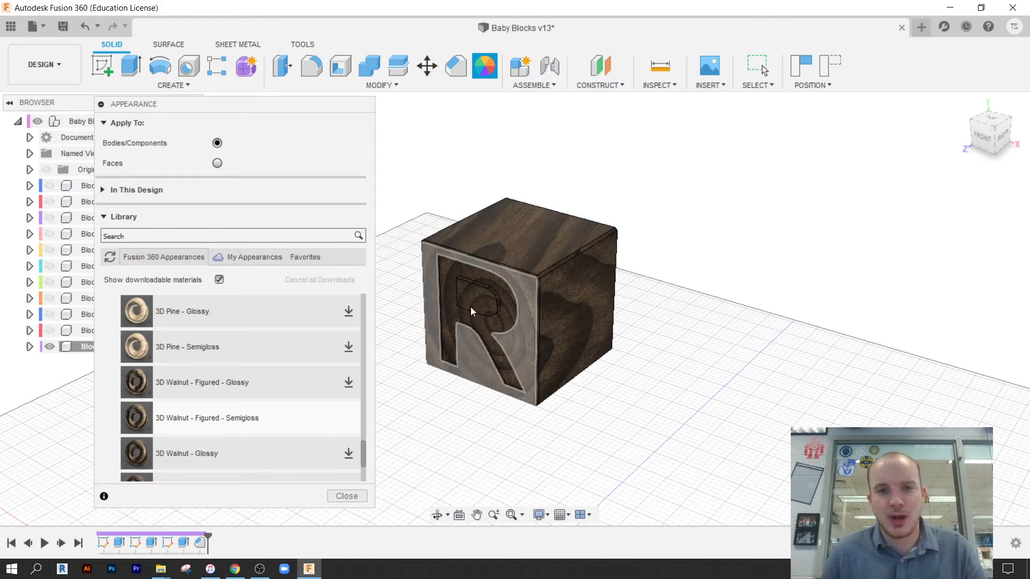
pyautogui.scroll(-3, 477, 305)
pyautogui.scroll(5, 480, 305)
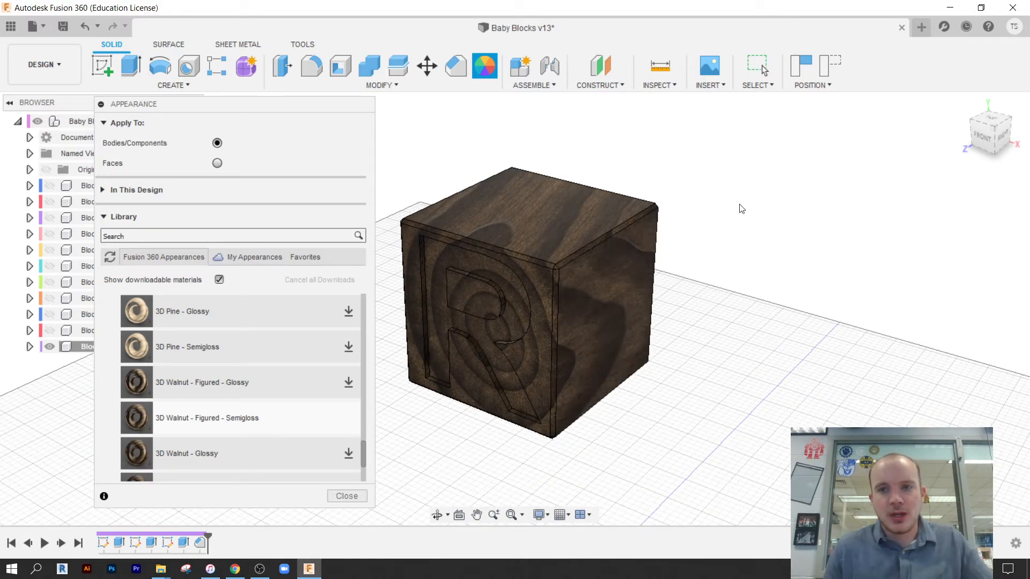
pyautogui.click(1001, 135)
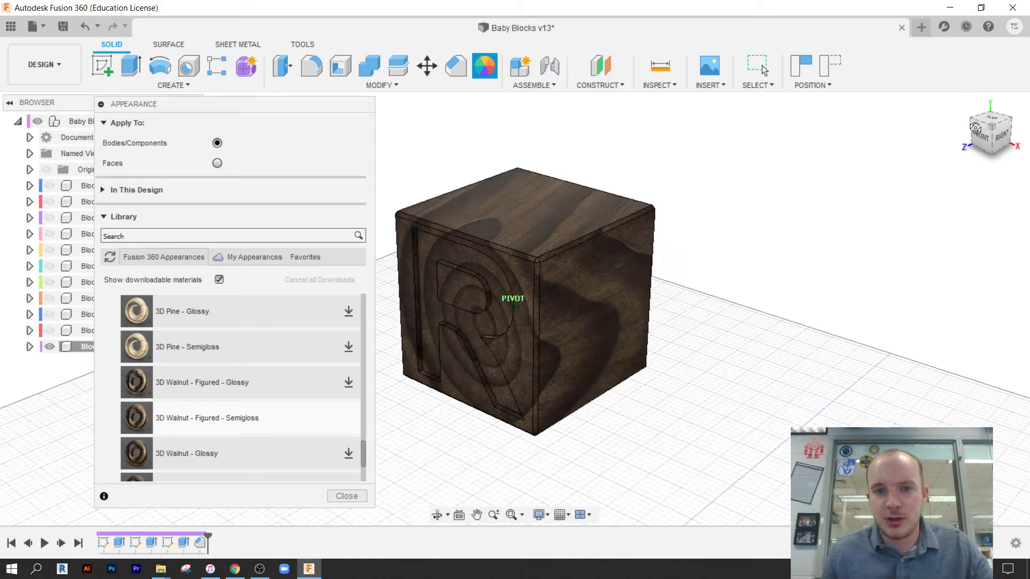
pyautogui.moveTo(992, 135)
pyautogui.mouseDown()
pyautogui.moveTo(952, 151)
pyautogui.moveTo(950, 122)
pyautogui.moveTo(999, 141)
pyautogui.moveTo(1019, 132)
pyautogui.moveTo(1000, 140)
pyautogui.mouseUp()
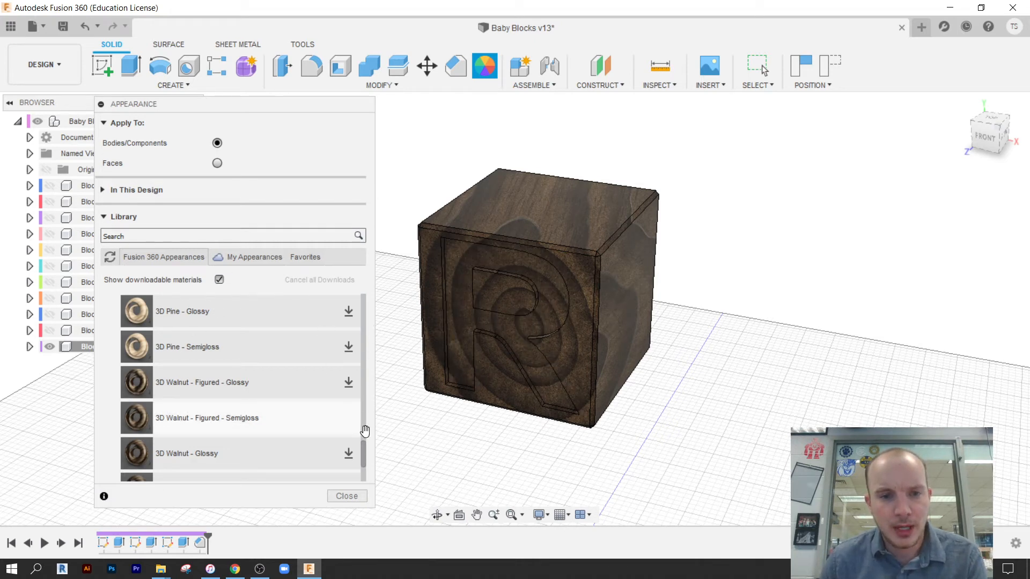
# Step: Collapse the Finished and Wood (Solid) folders in the appearance library
pyautogui.moveTo(362, 454); pyautogui.dragTo(363, 339)
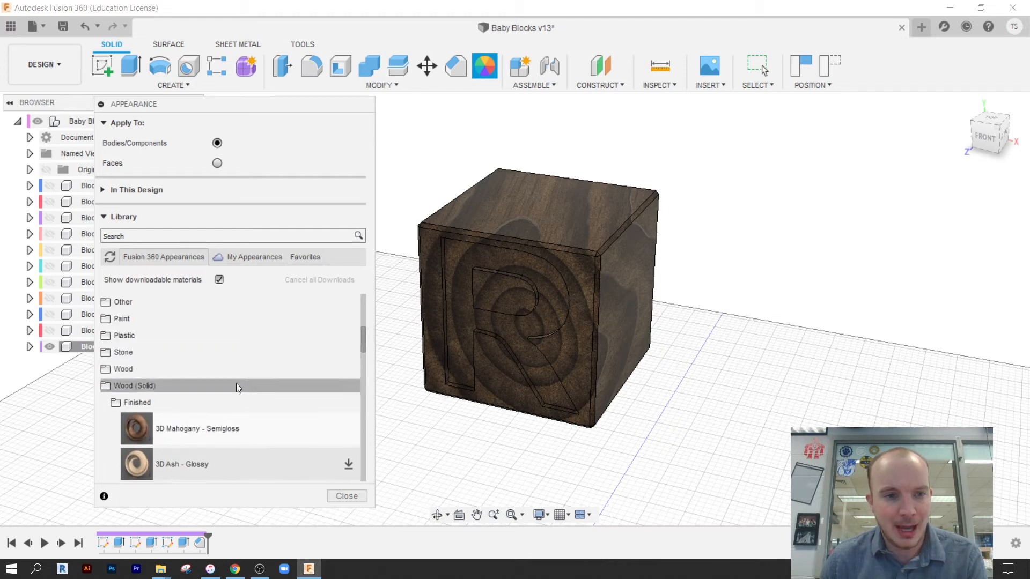
pyautogui.click(118, 405)
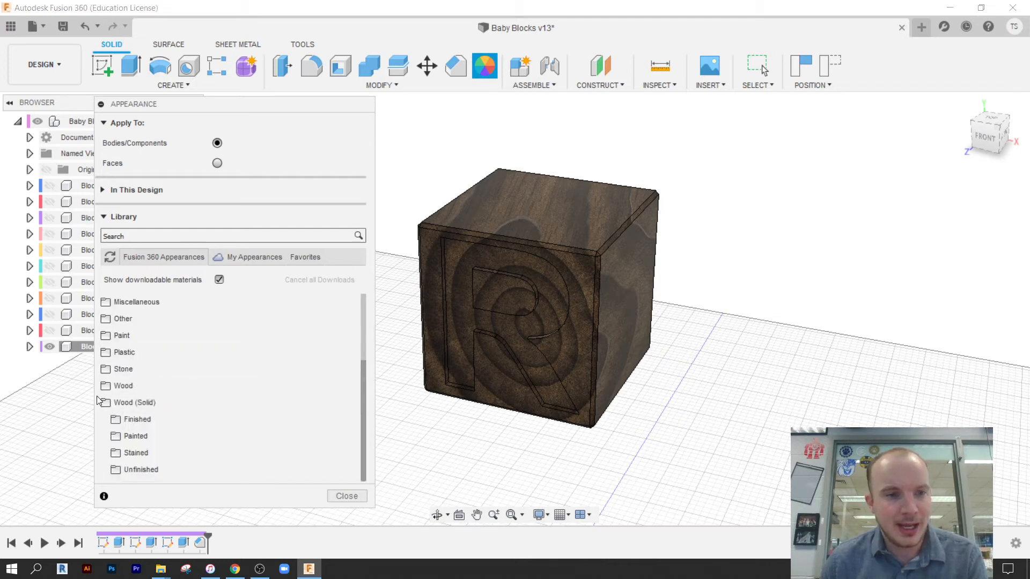
pyautogui.click(109, 406)
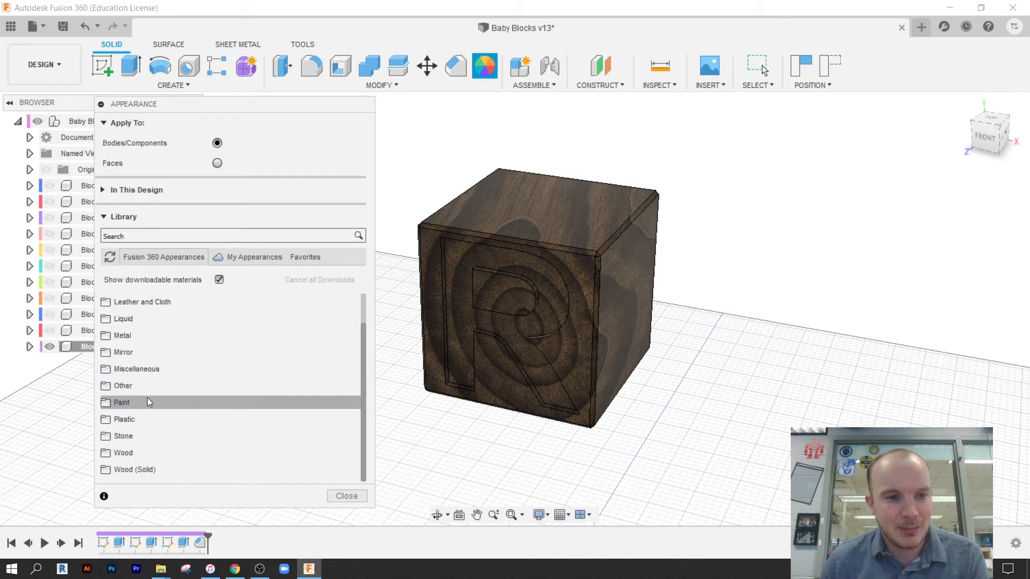
# Step: Apply the Paint - Enamel Glossy (Green) appearance from the Glossy paints to only the recessed R face on the block's front
pyautogui.click(107, 405)
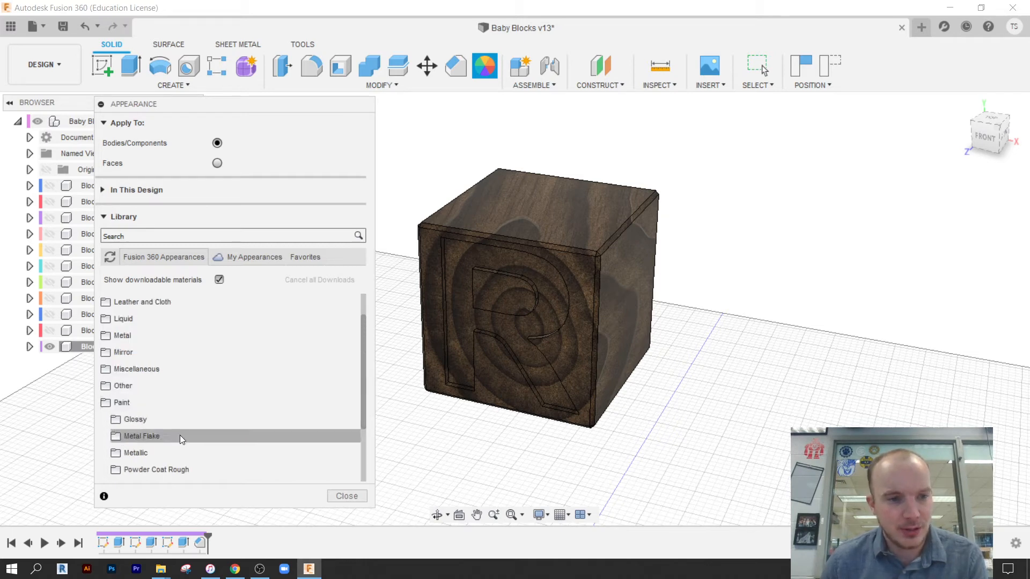
pyautogui.click(116, 418)
pyautogui.scroll(-1, 164, 429)
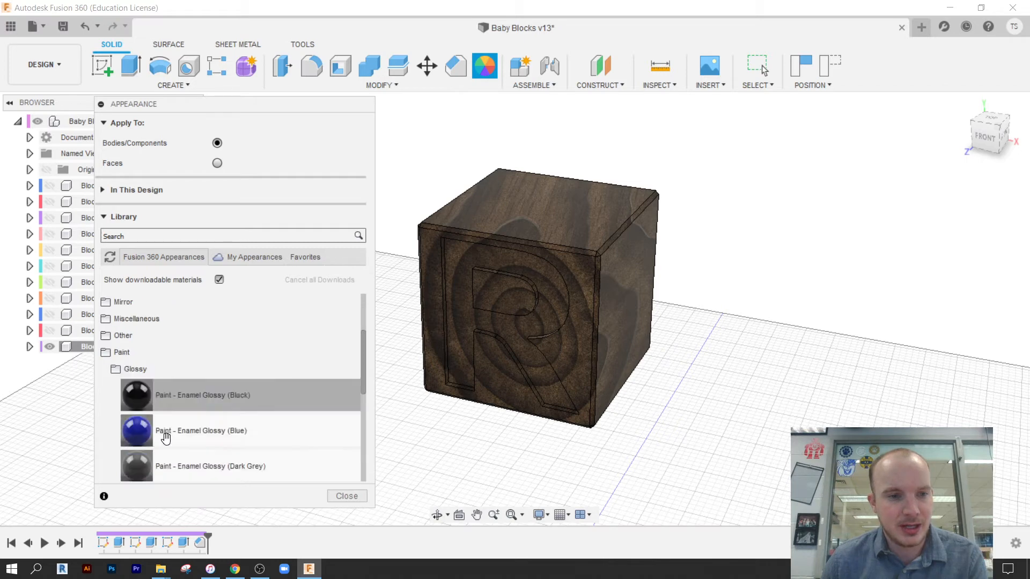
pyautogui.scroll(-2, 215, 403)
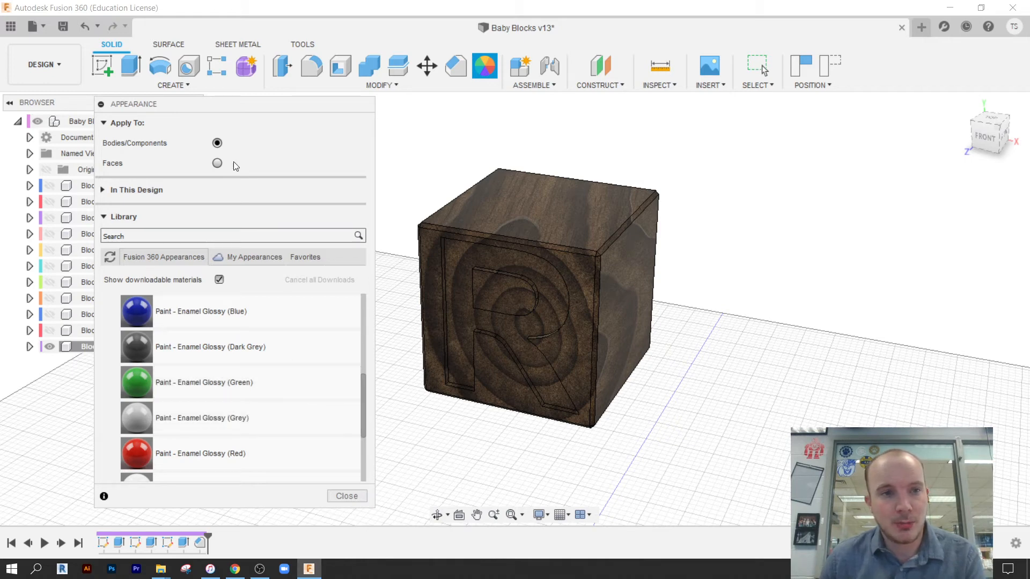
pyautogui.click(217, 162)
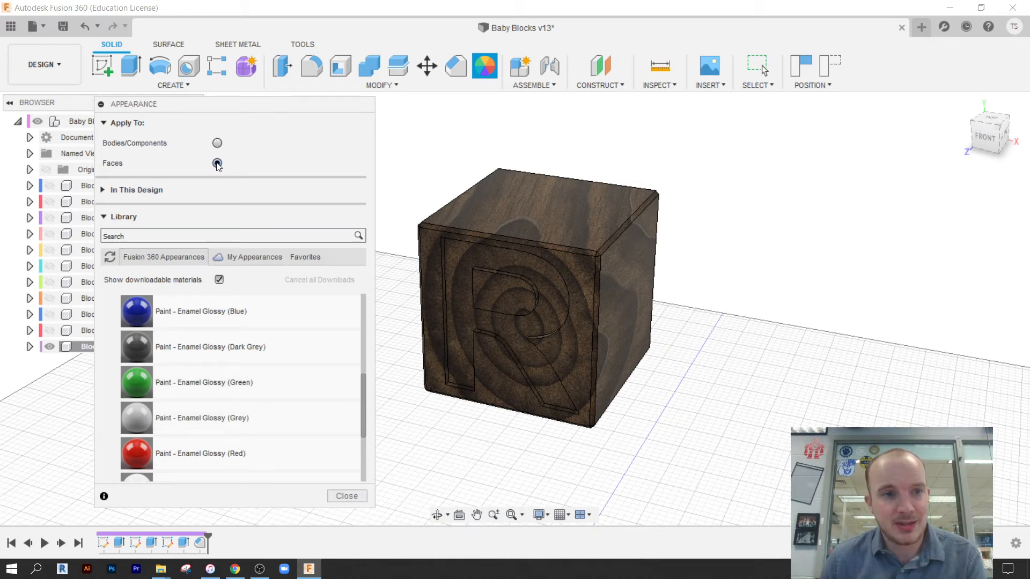
pyautogui.moveTo(170, 384); pyautogui.dragTo(510, 327)
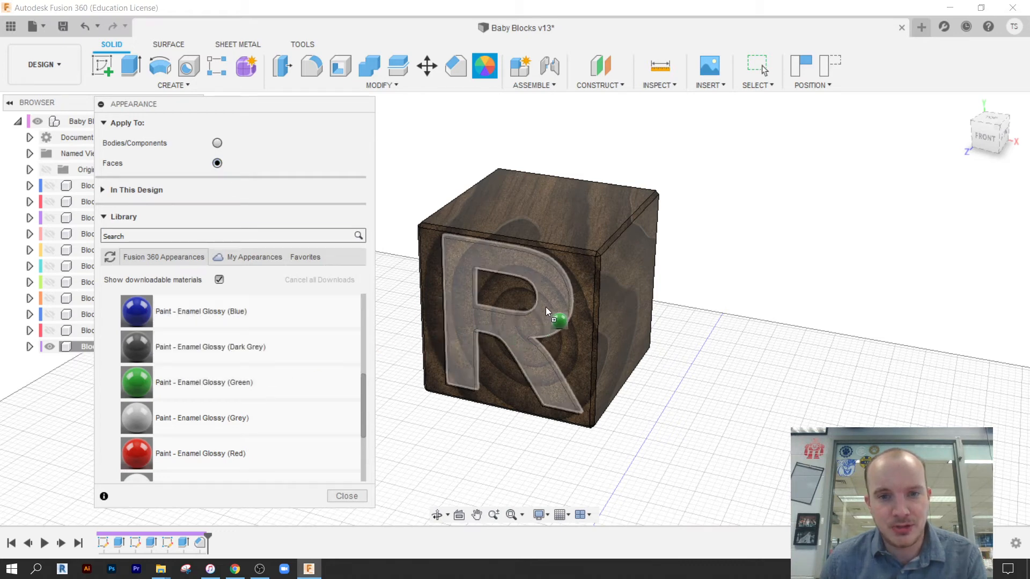
pyautogui.moveTo(549, 292); pyautogui.dragTo(548, 291)
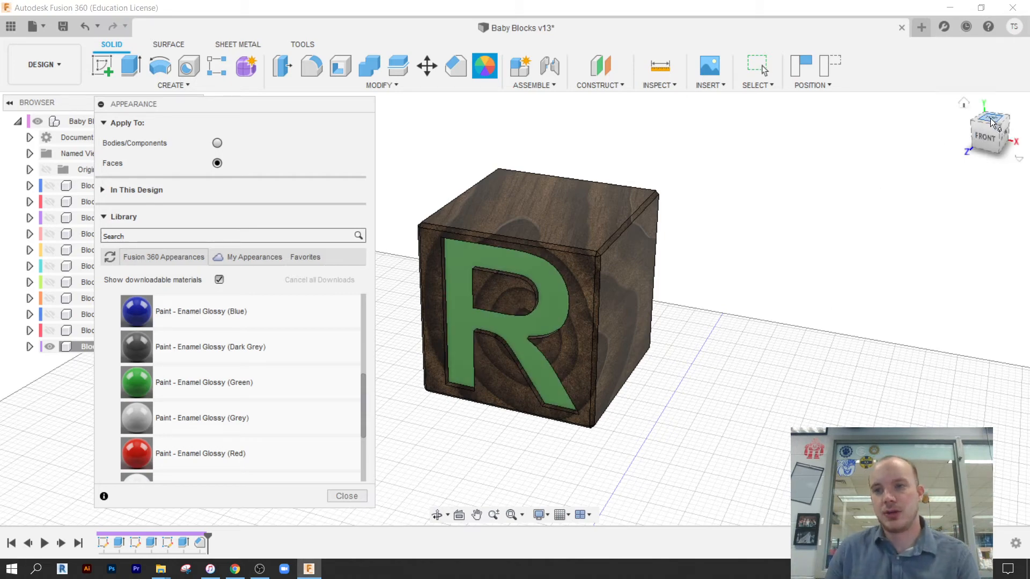
# Step: Apply the Paint - Enamel Glossy (Red) appearance to the recessed R face on the block's back and close the Appearance command
pyautogui.moveTo(998, 130); pyautogui.dragTo(844, 130)
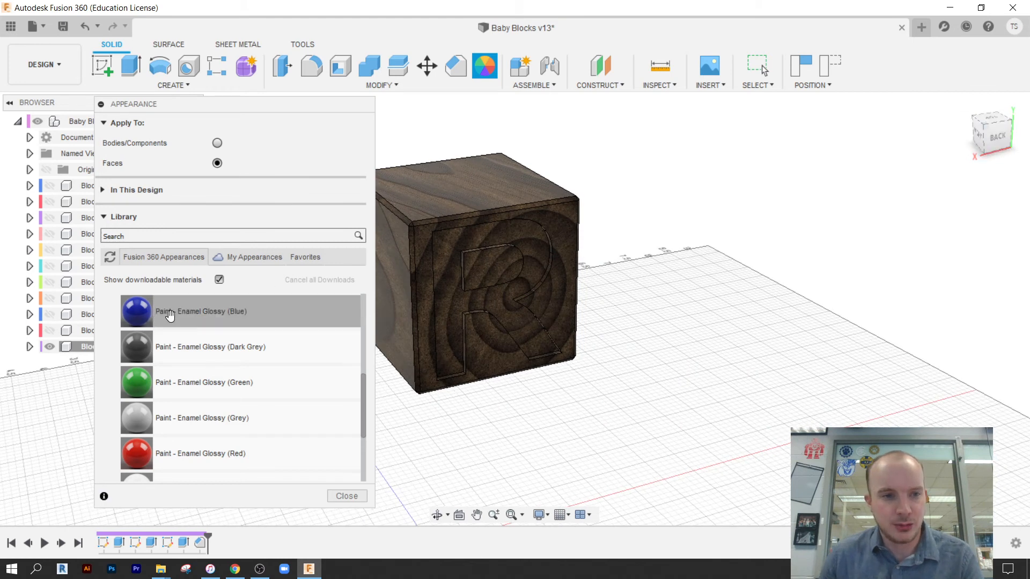
pyautogui.scroll(-3, 180, 349)
pyautogui.moveTo(180, 348)
pyautogui.mouseDown()
pyautogui.moveTo(472, 330)
pyautogui.moveTo(456, 308)
pyautogui.mouseUp()
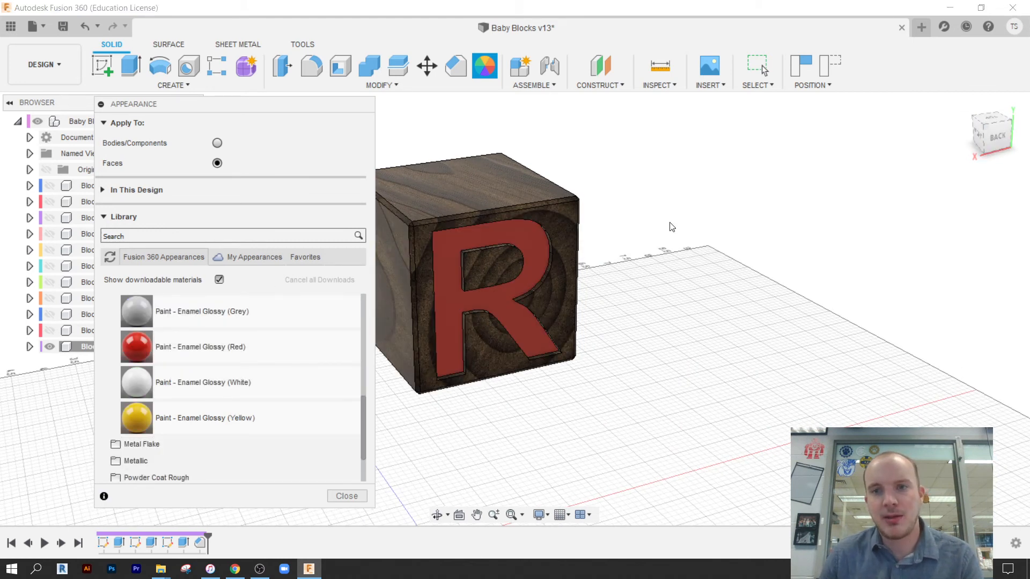
pyautogui.click(345, 496)
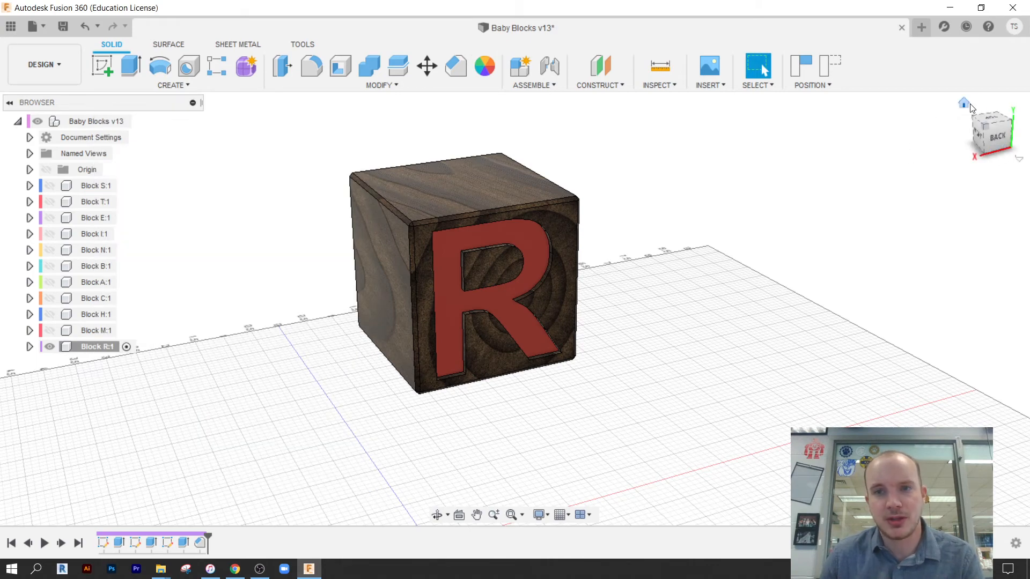
# Step: Start Texture Map Controls on the R block and rotate its wood grain -75 degrees about Y and 85 degrees about X
pyautogui.click(965, 104)
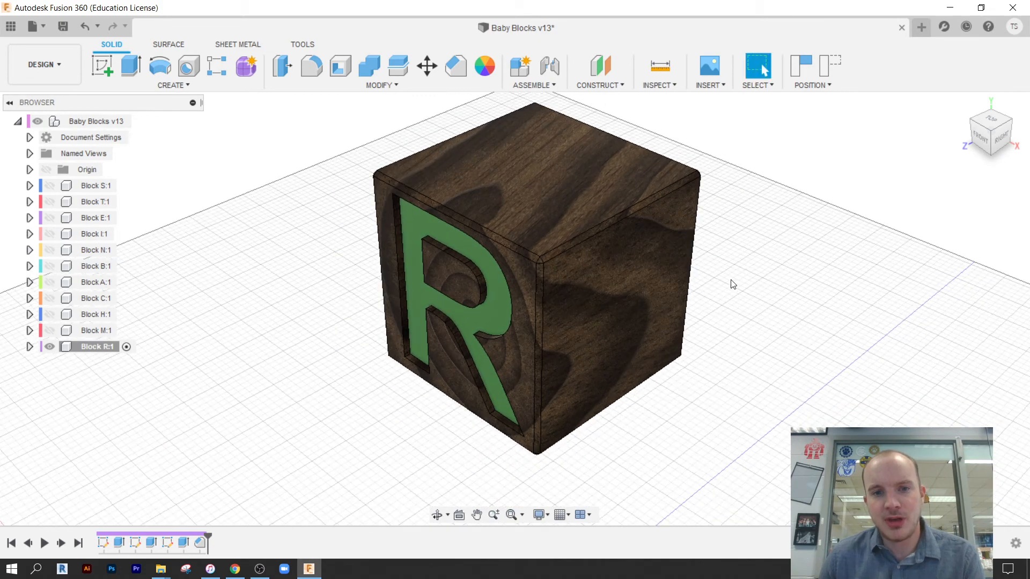
pyautogui.moveTo(583, 326); pyautogui.dragTo(498, 321, button='middle')
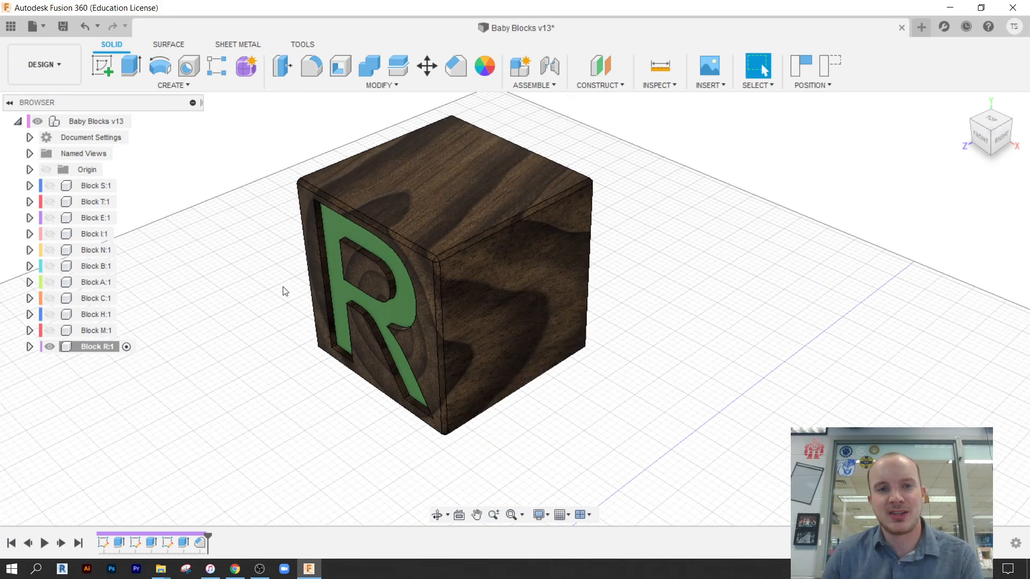
pyautogui.moveTo(446, 280); pyautogui.dragTo(511, 309, button='middle')
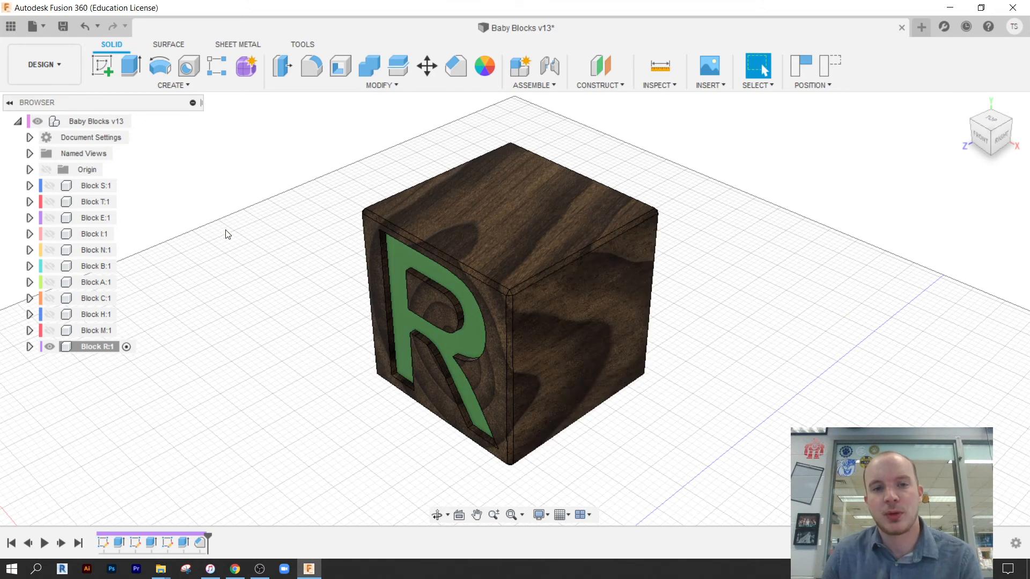
pyautogui.rightClick(514, 231)
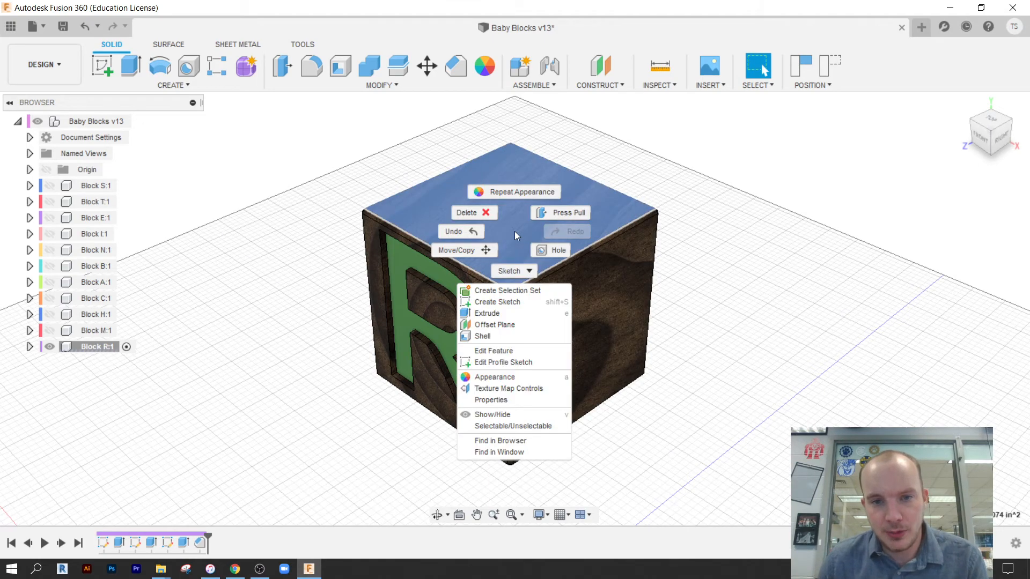
pyautogui.click(510, 388)
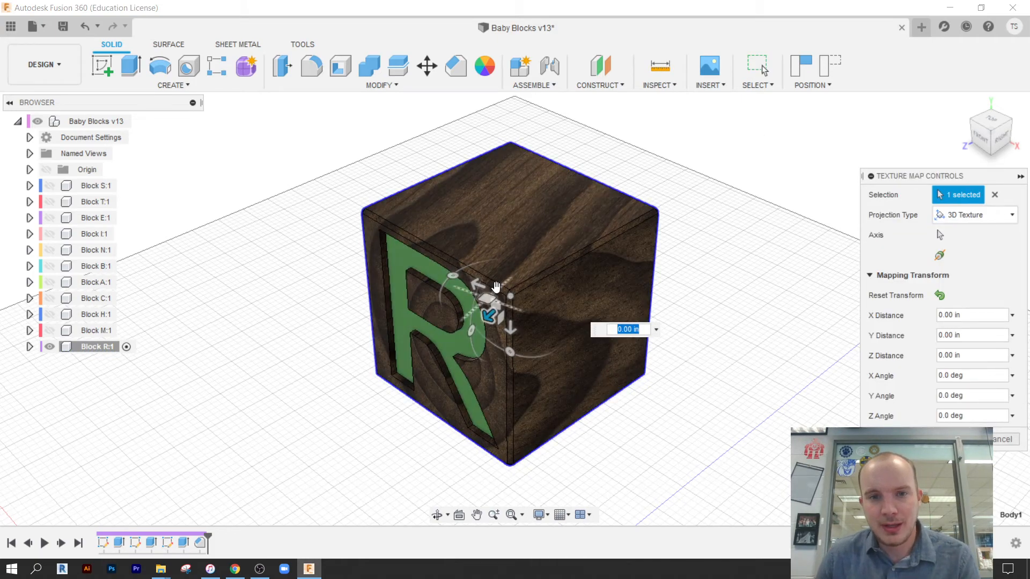
pyautogui.moveTo(453, 275); pyautogui.dragTo(456, 323)
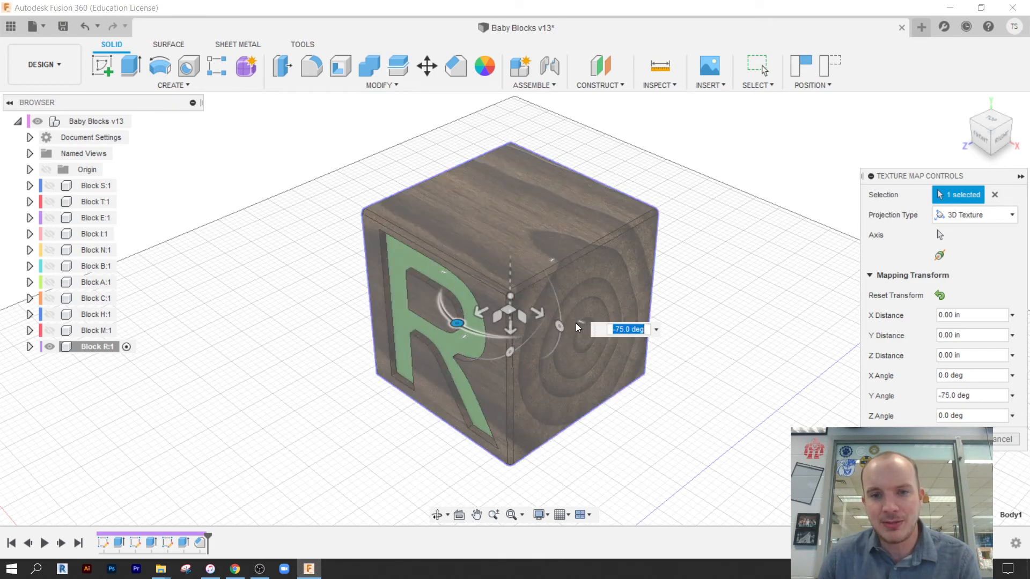
pyautogui.moveTo(559, 325); pyautogui.dragTo(515, 239)
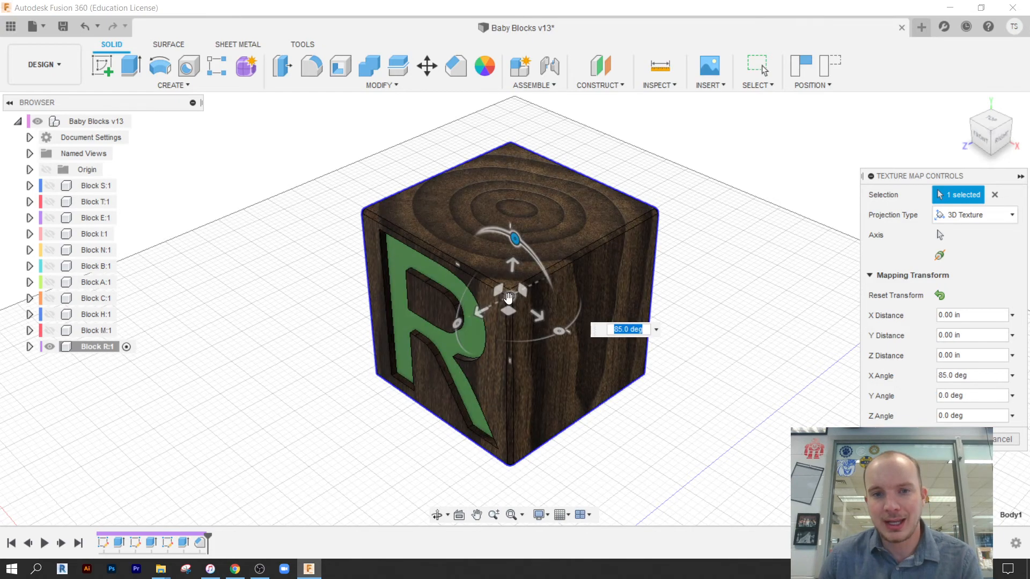
# Step: Shift the block's wood texture, rotate it -110 degrees about X, move it -0.60 in along X, and accept the mapping
pyautogui.moveTo(510, 296); pyautogui.dragTo(463, 232)
pyautogui.moveTo(489, 156); pyautogui.dragTo(579, 323)
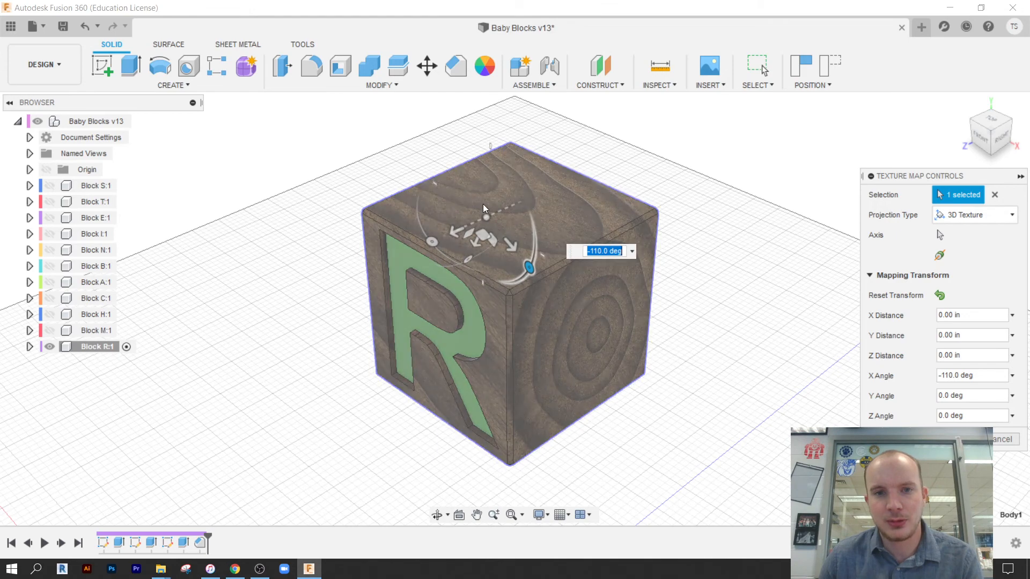
pyautogui.moveTo(463, 226); pyautogui.dragTo(523, 198)
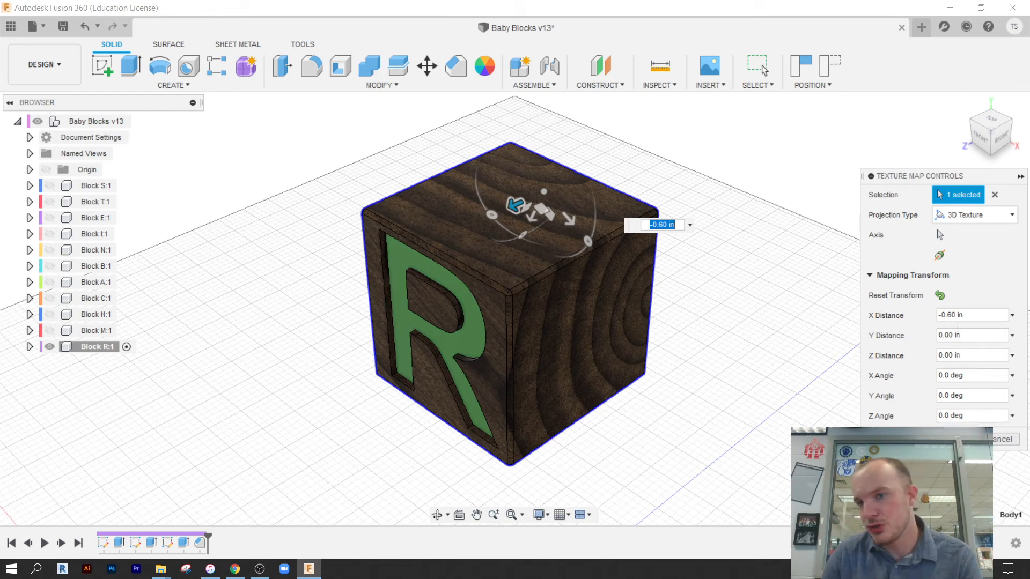
pyautogui.click(963, 439)
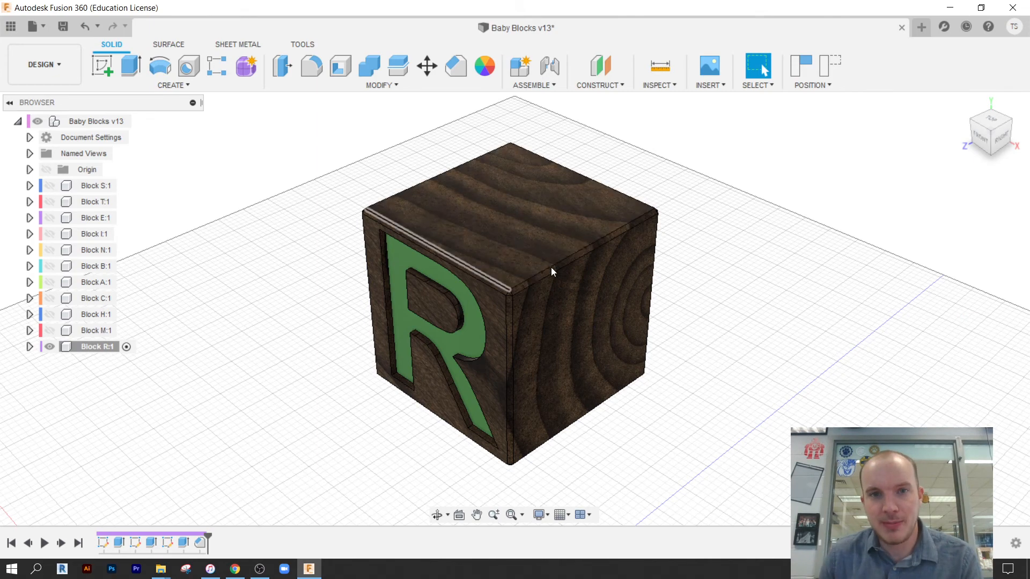
# Step: Edit the 3D Walnut - Figured - Semigloss appearance in this design and change its earlywood color to light green, RGB 157, 219, 170
pyautogui.click(487, 69)
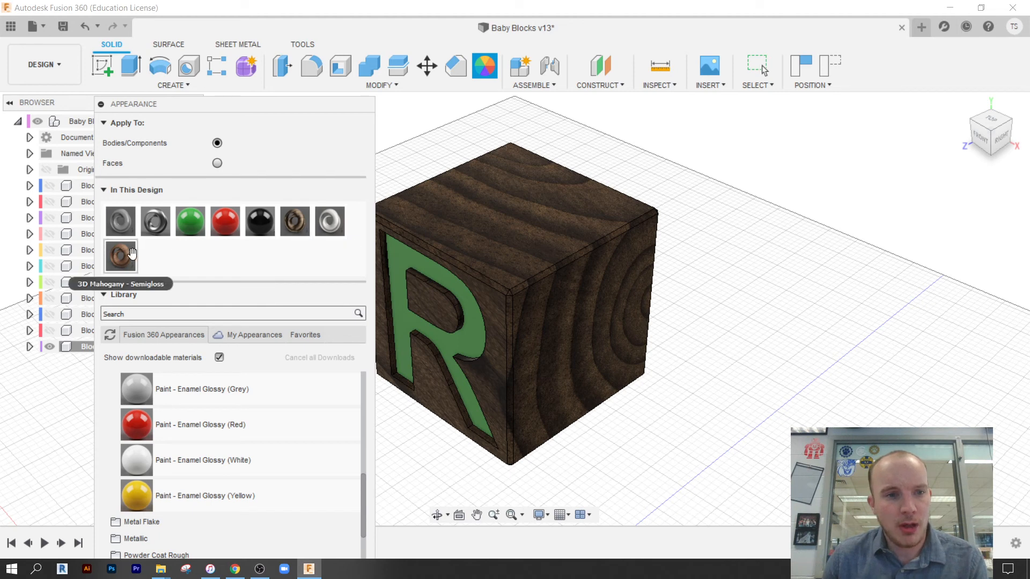
pyautogui.rightClick(298, 230)
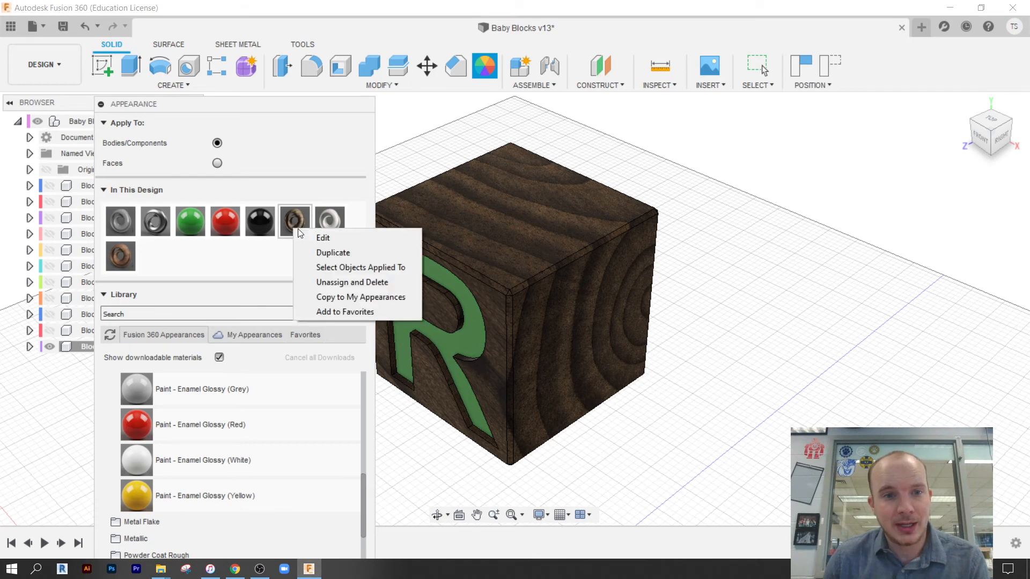
pyautogui.click(316, 238)
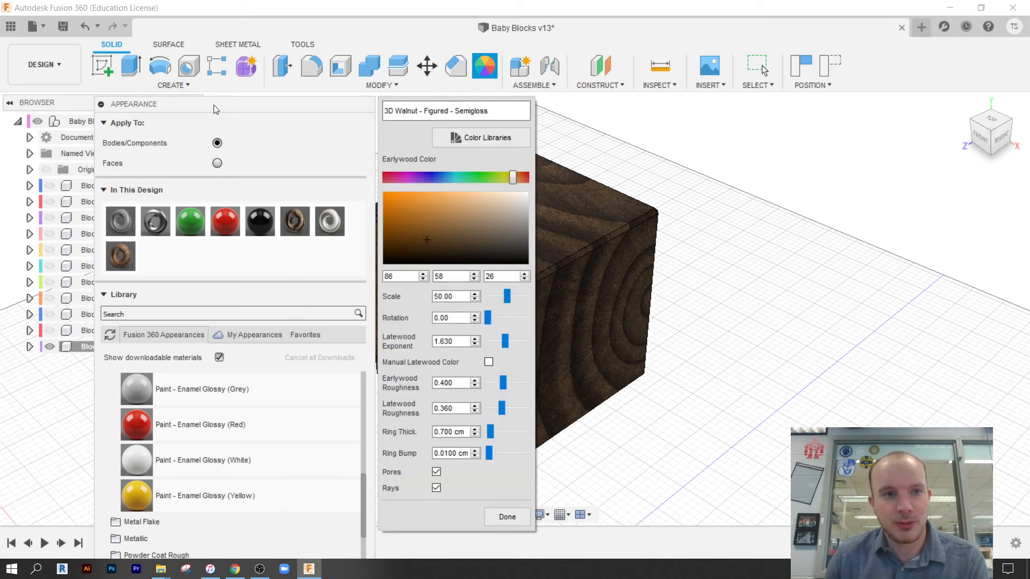
pyautogui.moveTo(214, 109); pyautogui.dragTo(138, 90)
pyautogui.rightClick(228, 200)
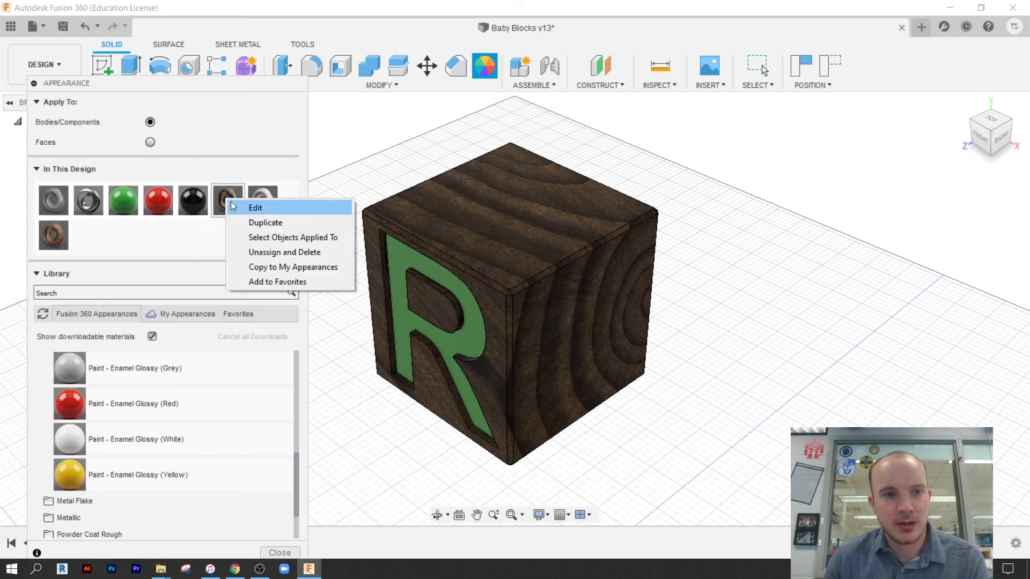
pyautogui.click(239, 206)
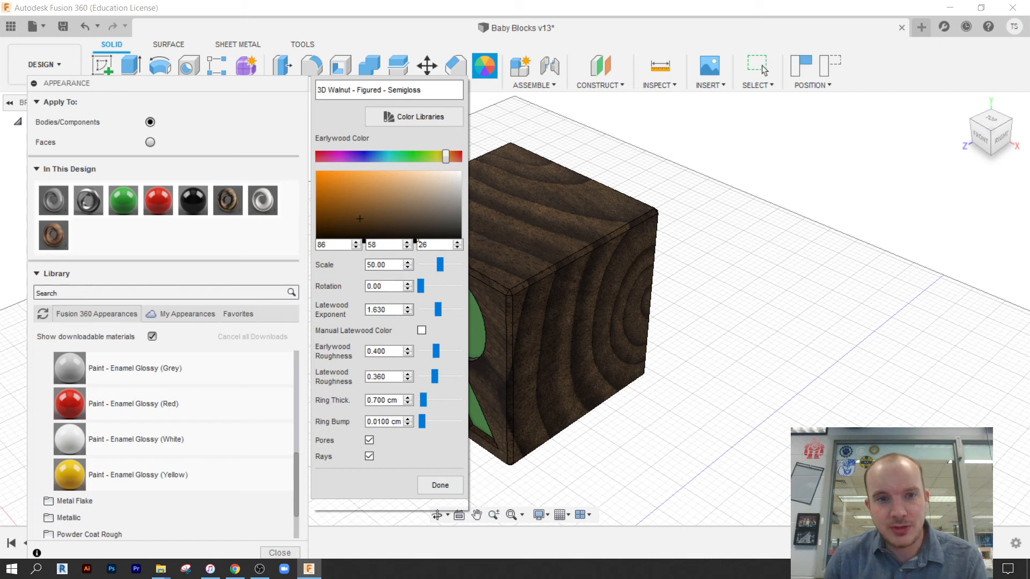
pyautogui.moveTo(361, 219); pyautogui.dragTo(408, 159)
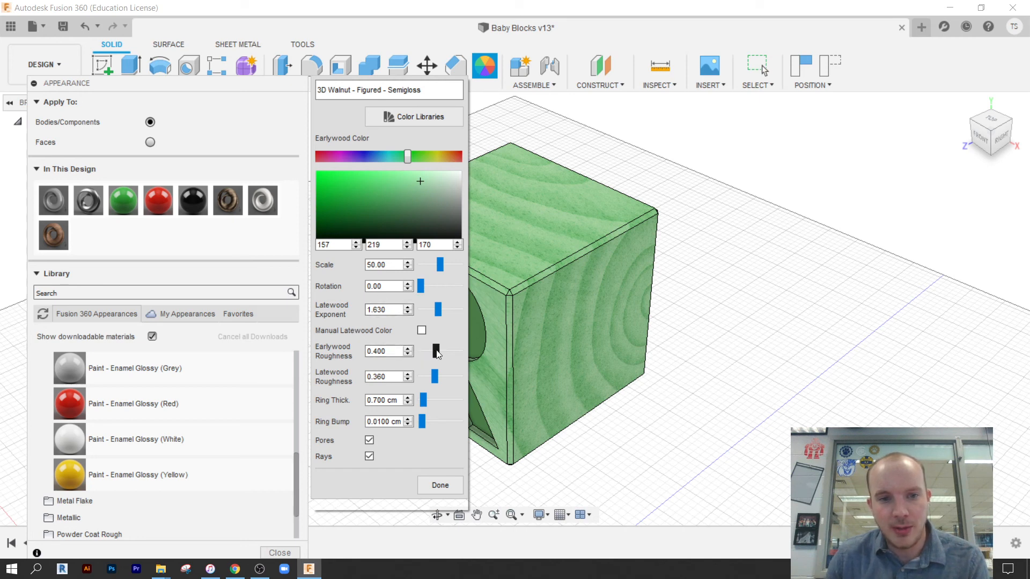
# Step: Set the walnut's earlywood roughness to 0.414, ring thickness to 0.182 cm, ring bump to 0.1680 cm, rotation to 130 and scale to 21
pyautogui.moveTo(435, 350)
pyautogui.mouseDown()
pyautogui.moveTo(462, 357)
pyautogui.moveTo(434, 365)
pyautogui.mouseUp()
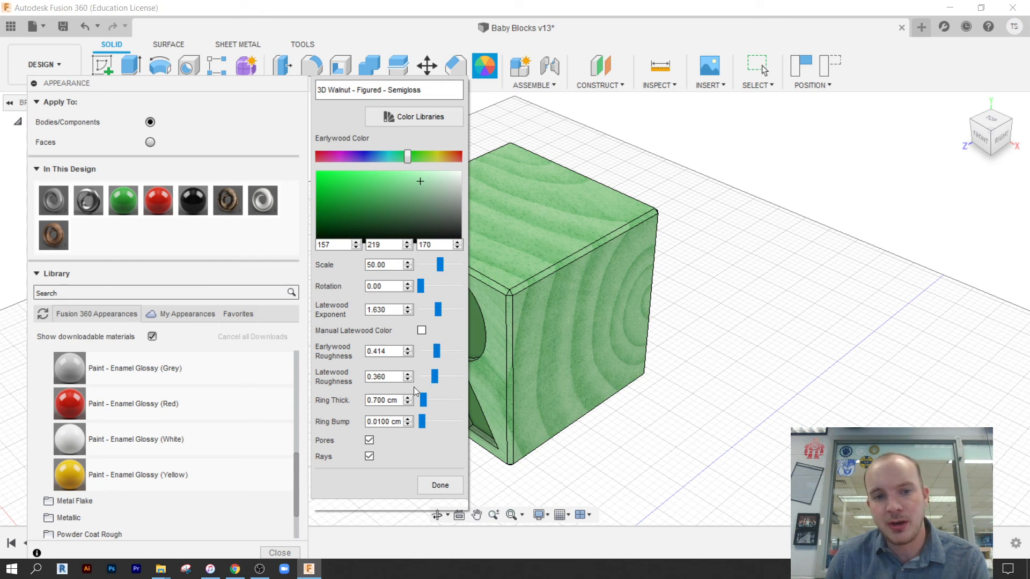
pyautogui.moveTo(423, 400)
pyautogui.mouseDown()
pyautogui.moveTo(448, 403)
pyautogui.moveTo(423, 402)
pyautogui.mouseUp()
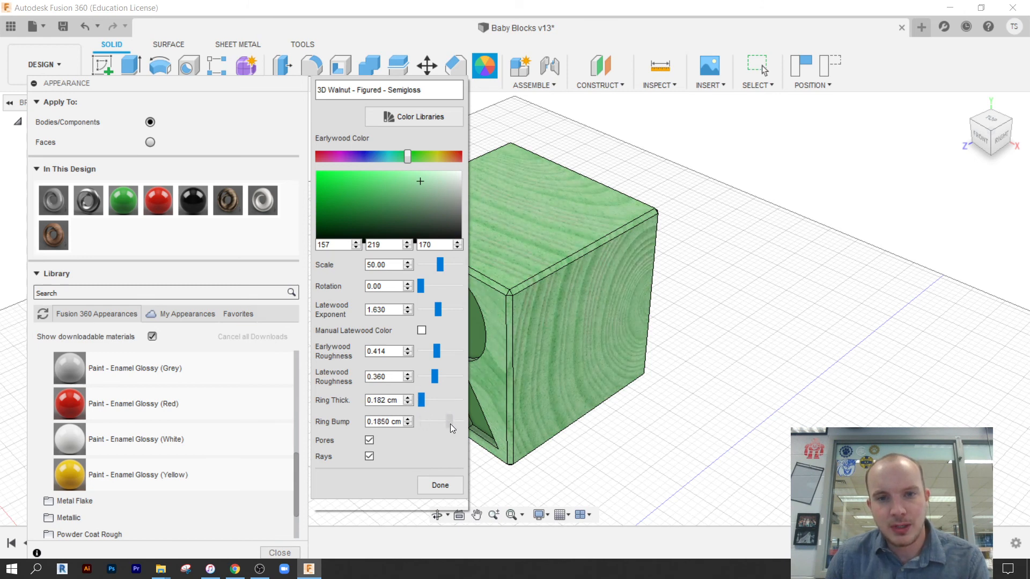
pyautogui.moveTo(450, 424)
pyautogui.mouseDown()
pyautogui.moveTo(459, 424)
pyautogui.moveTo(446, 424)
pyautogui.mouseUp()
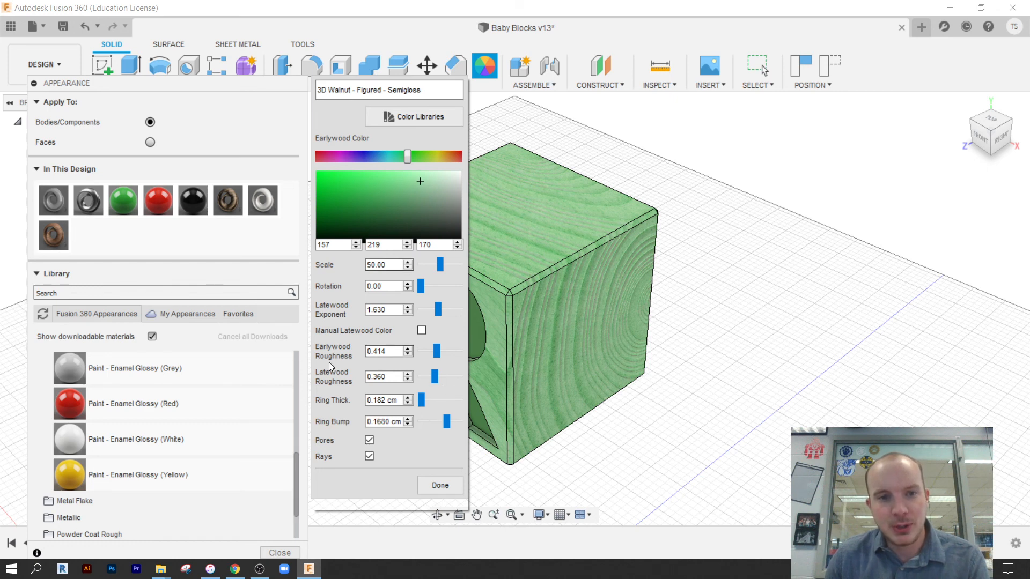
pyautogui.moveTo(421, 286); pyautogui.dragTo(429, 264)
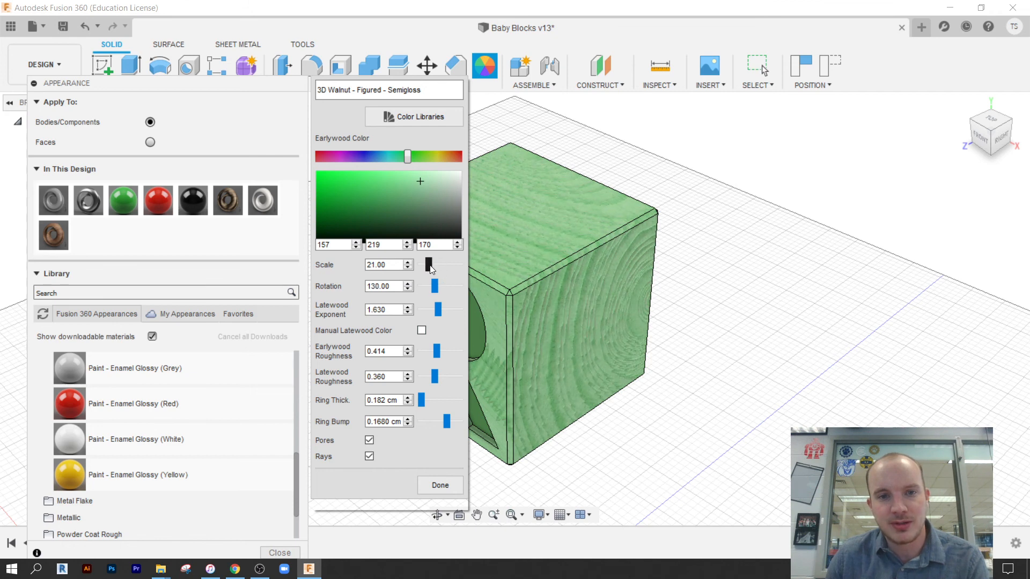
# Step: Finish the walnut appearance edit, leave the Appearance command, and undo the last appearance change
pyautogui.click(442, 484)
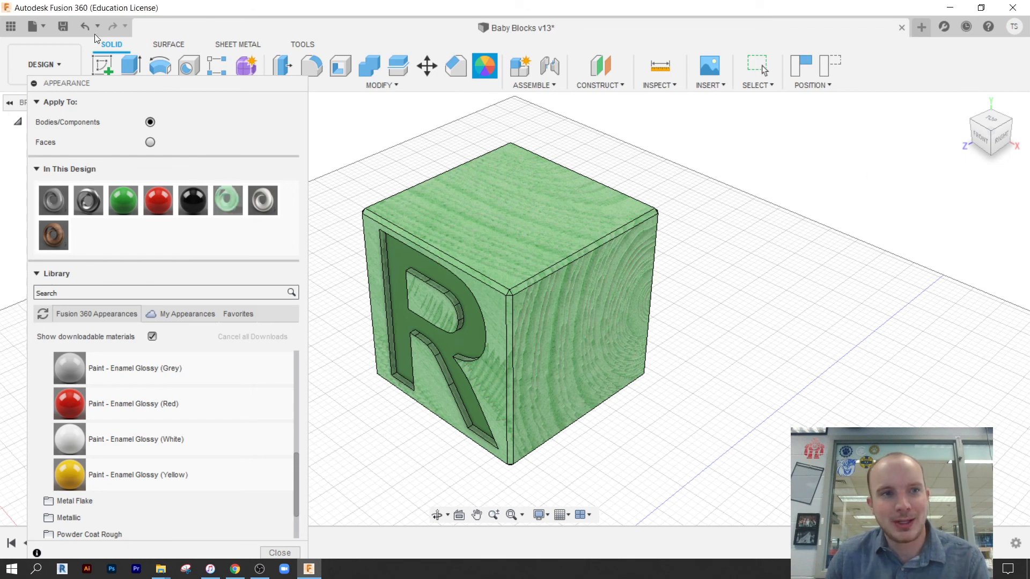
pyautogui.press('Escape')
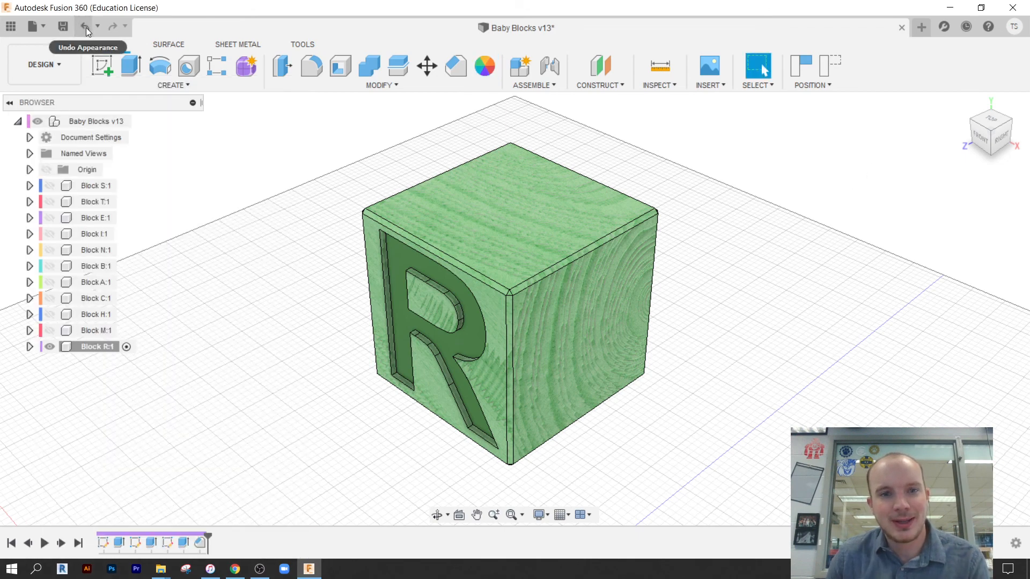
pyautogui.click(84, 26)
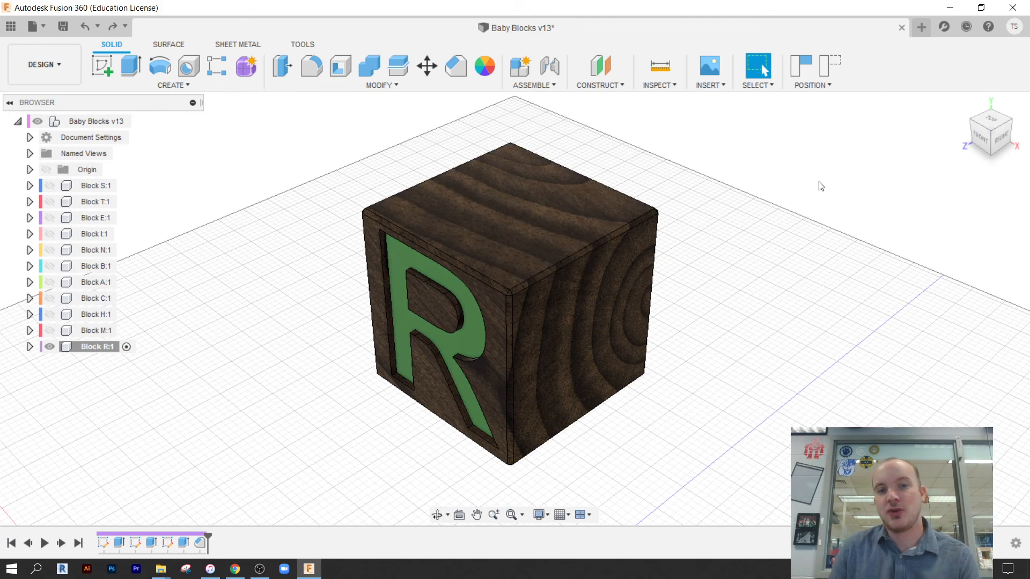